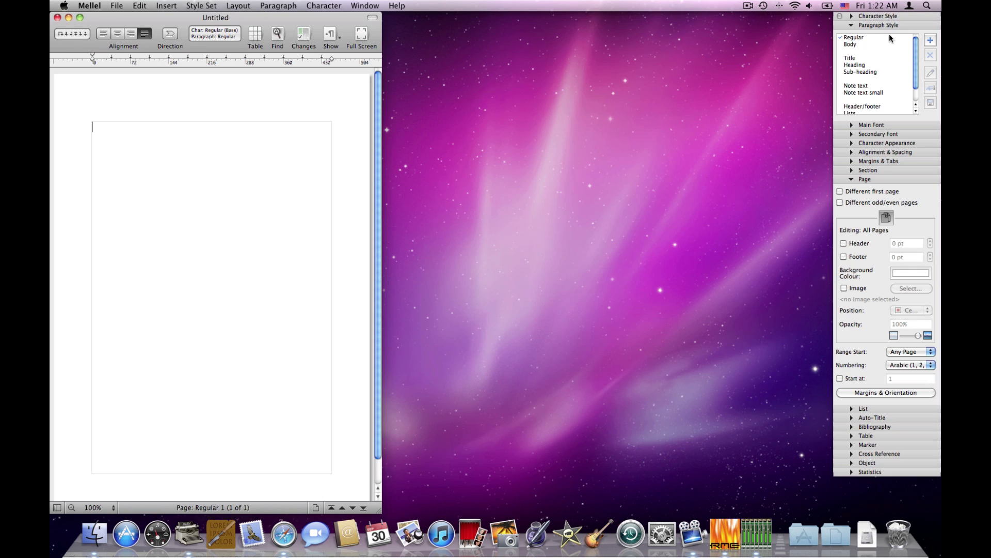
- Close the background Untitled window and put the cursor in the body text below 'First chapter'
{"action": "left_click", "coordinate": [57, 17]}
{"action": "scroll", "coordinate": [471, 157], "scroll_direction": "up", "scroll_amount": 1}
{"action": "scroll", "coordinate": [471, 157], "scroll_direction": "up", "scroll_amount": 5}
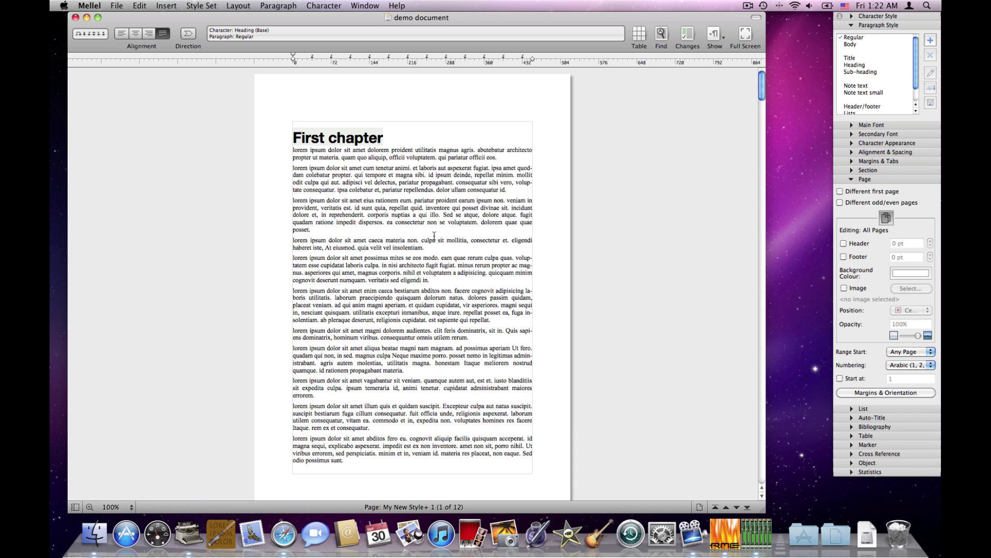
{"action": "left_click", "coordinate": [398, 208]}
{"action": "left_click", "coordinate": [395, 142]}
{"action": "left_click_drag", "start_coordinate": [395, 142], "coordinate": [302, 141]}
{"action": "left_click", "coordinate": [393, 142]}
{"action": "left_click_drag", "start_coordinate": [392, 142], "coordinate": [316, 141]}
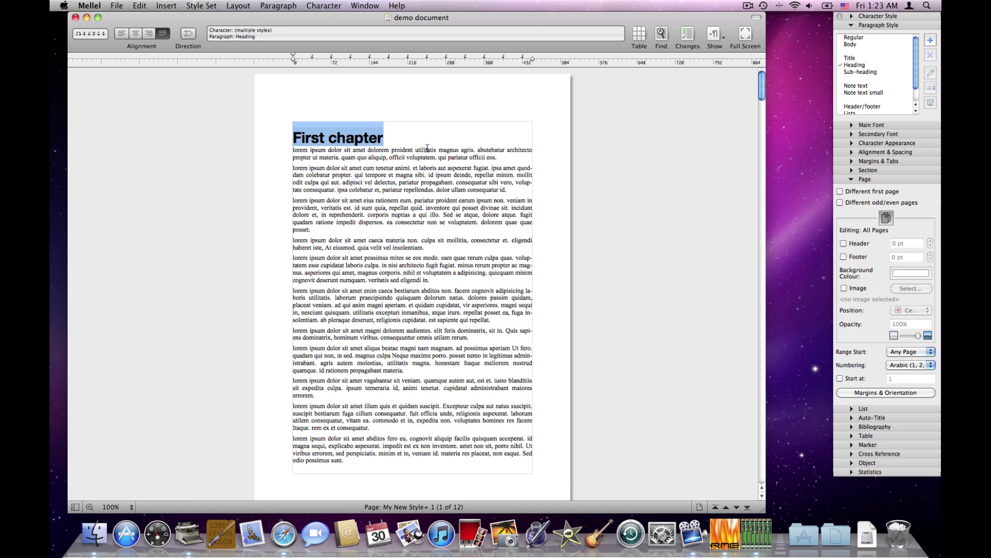
{"action": "left_click", "coordinate": [447, 139]}
{"action": "scroll", "coordinate": [434, 155], "scroll_direction": "down", "scroll_amount": 3}
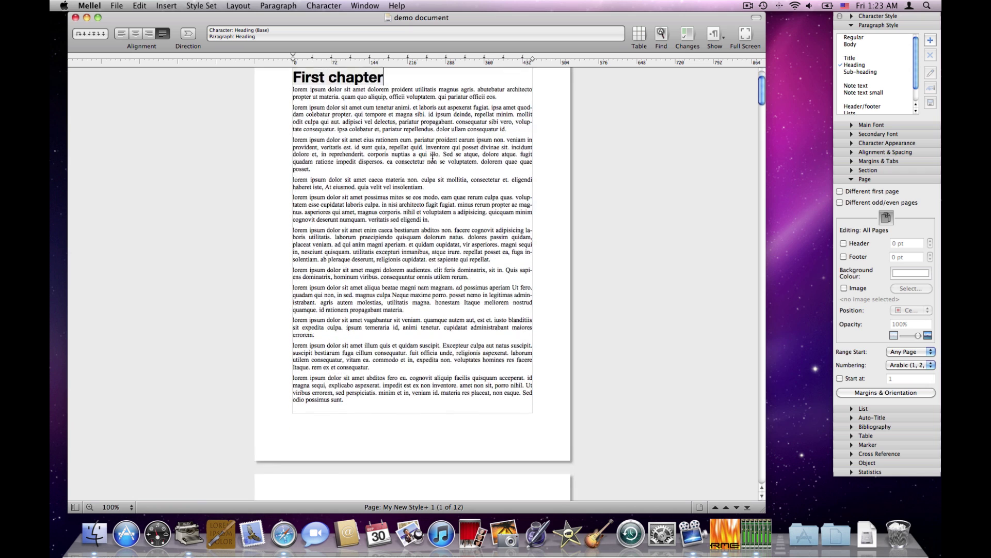
{"action": "scroll", "coordinate": [433, 158], "scroll_direction": "up", "scroll_amount": 3}
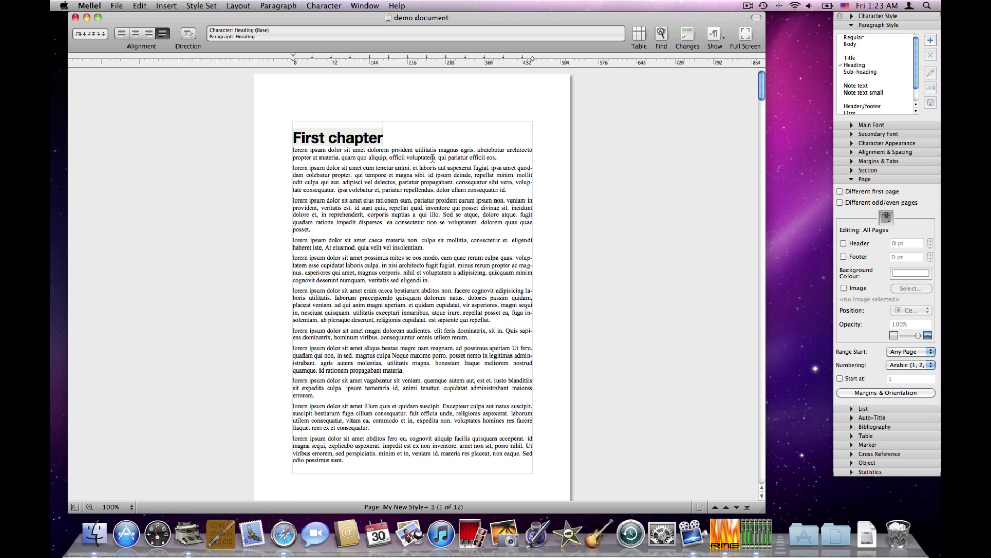
{"action": "scroll", "coordinate": [433, 158], "scroll_direction": "down", "scroll_amount": 15}
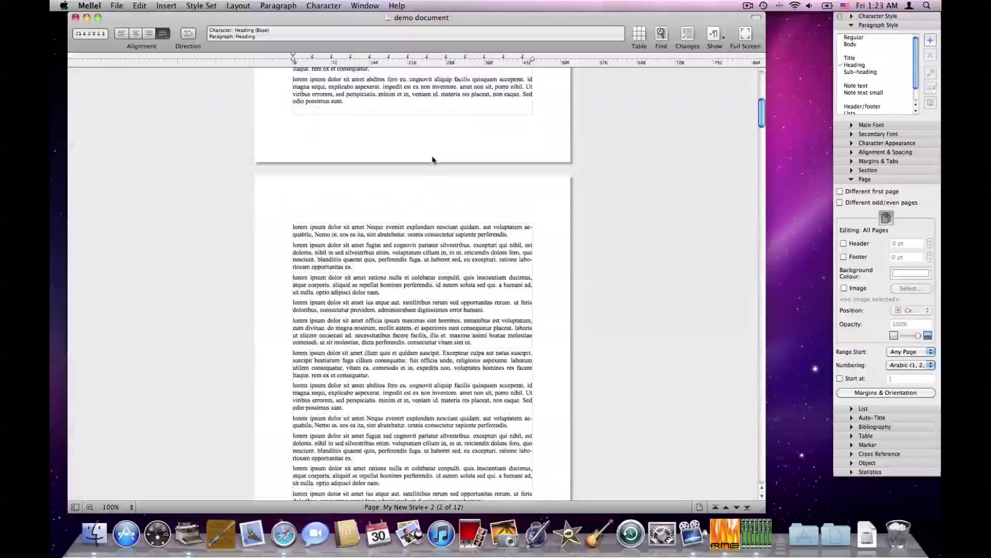
{"action": "scroll", "coordinate": [433, 159], "scroll_direction": "down", "scroll_amount": 20}
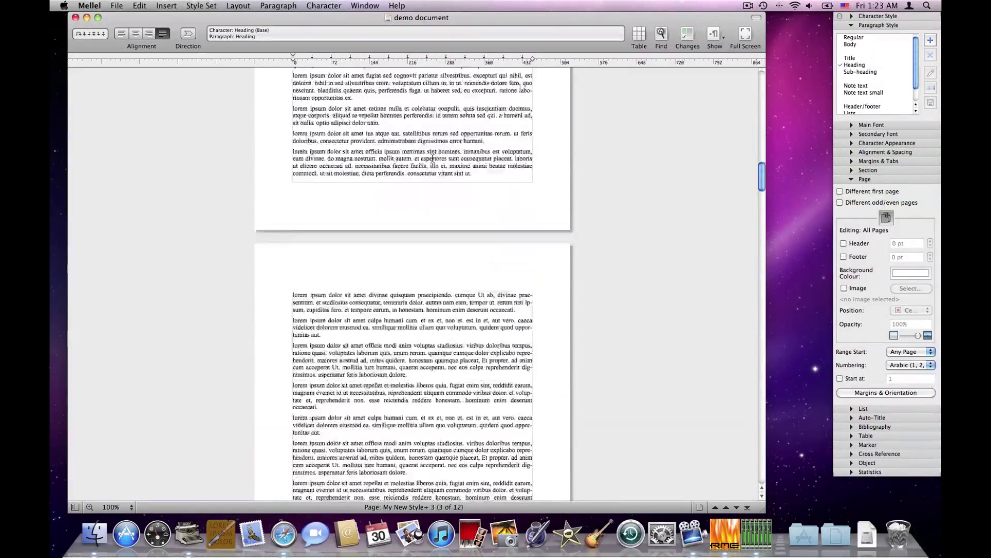
{"action": "scroll", "coordinate": [432, 158], "scroll_direction": "down", "scroll_amount": 5}
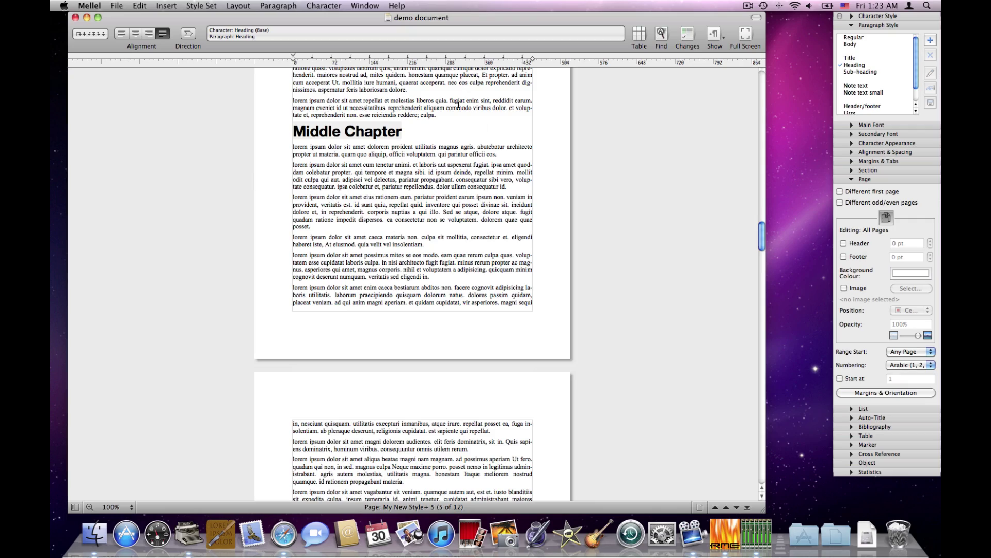
{"action": "scroll", "coordinate": [303, 168], "scroll_direction": "down", "scroll_amount": 2}
{"action": "scroll", "coordinate": [303, 168], "scroll_direction": "down", "scroll_amount": 20}
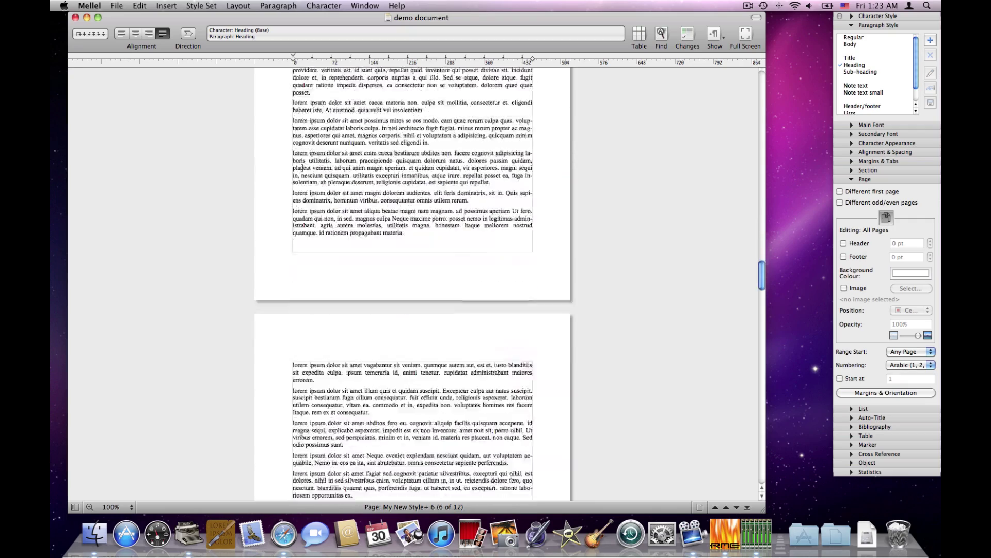
{"action": "scroll", "coordinate": [303, 168], "scroll_direction": "down", "scroll_amount": 20}
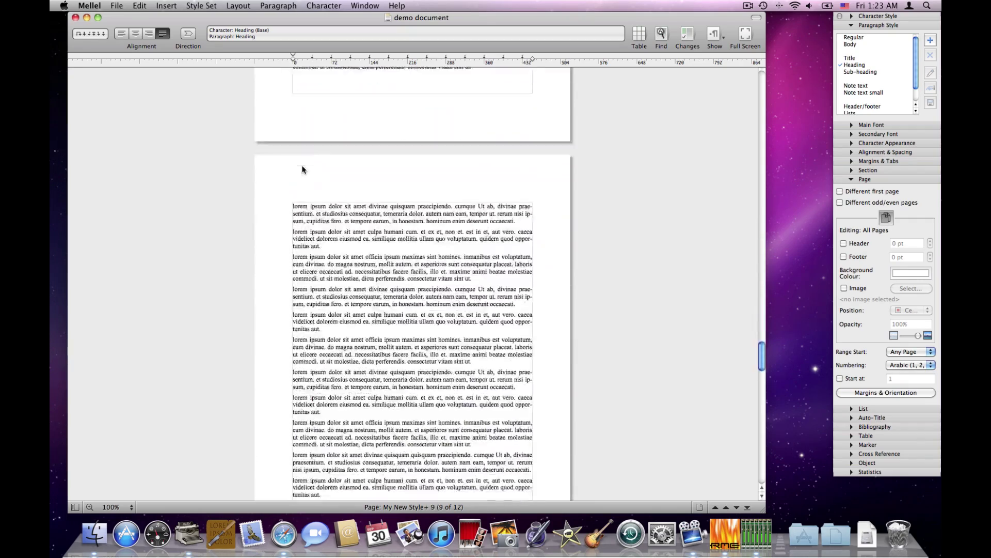
{"action": "scroll", "coordinate": [302, 169], "scroll_direction": "down", "scroll_amount": 18}
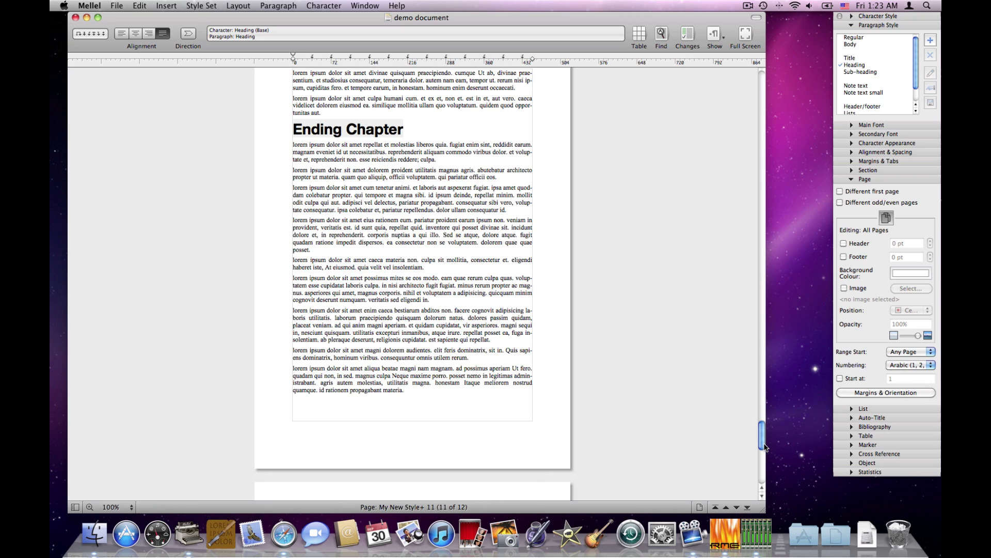
{"action": "left_click_drag", "start_coordinate": [764, 447], "coordinate": [738, 42]}
{"action": "left_click", "coordinate": [410, 158]}
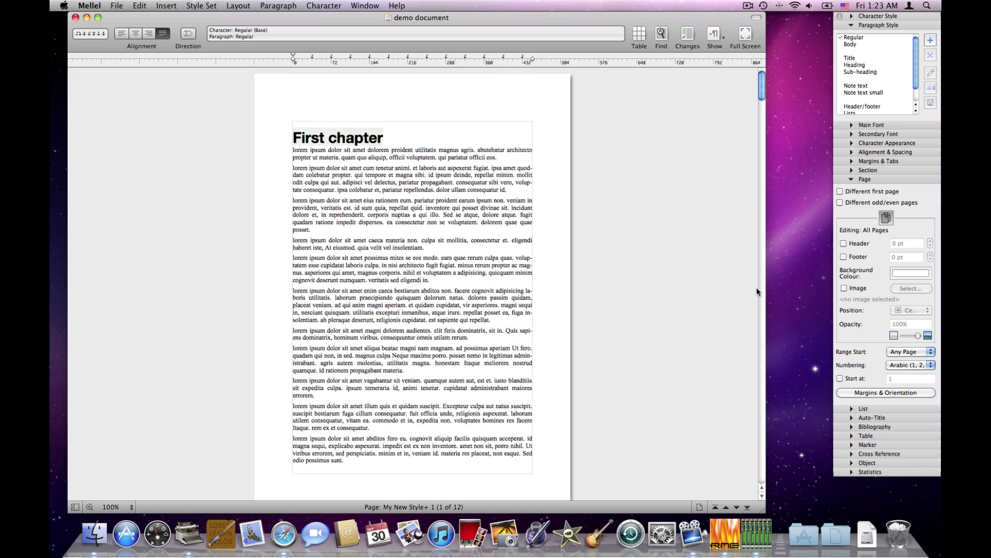
- Enable a page header and insert a Level 1 mention so it reads 'First chapter'
{"action": "left_click", "coordinate": [844, 244]}
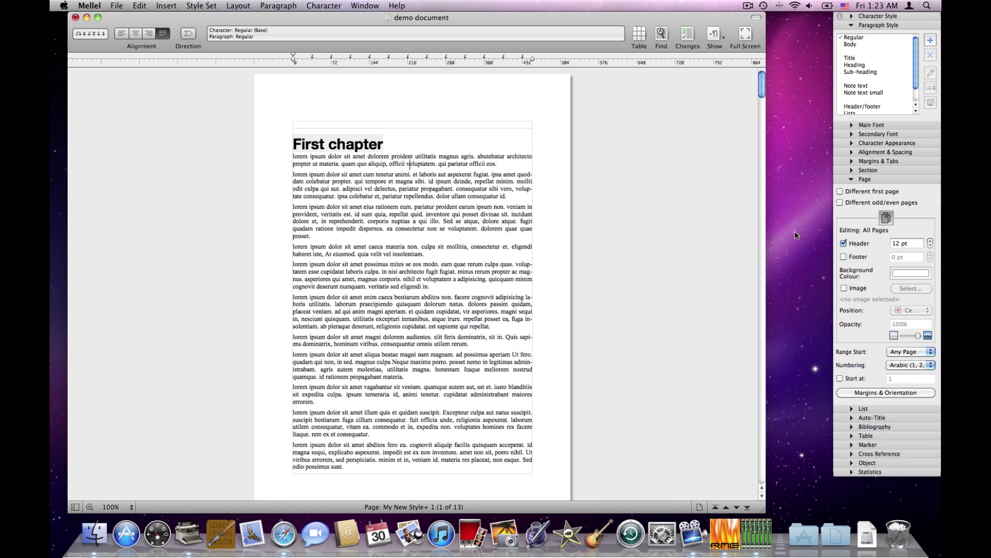
{"action": "left_click", "coordinate": [448, 124]}
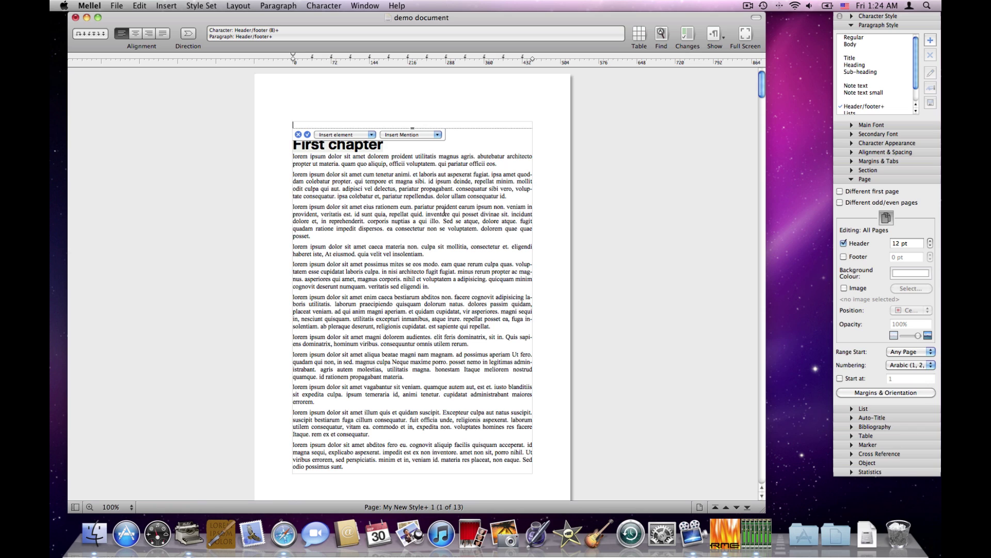
{"action": "left_click", "coordinate": [413, 135]}
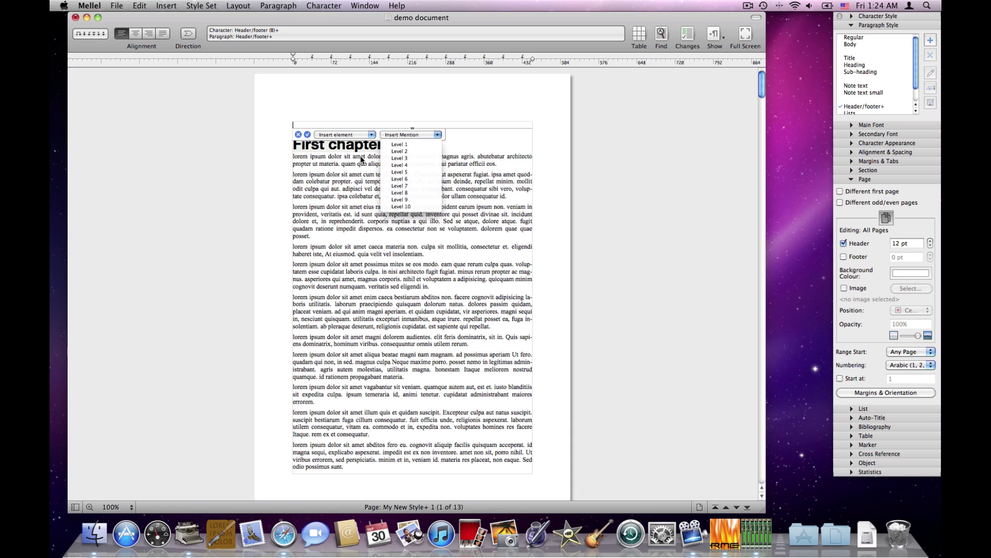
{"action": "left_click", "coordinate": [401, 146]}
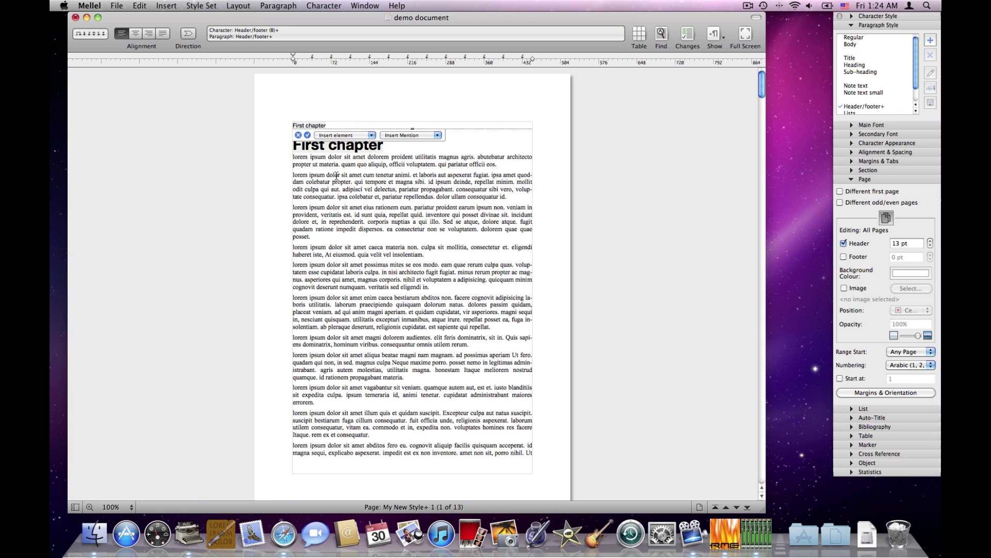
{"action": "left_click", "coordinate": [308, 136]}
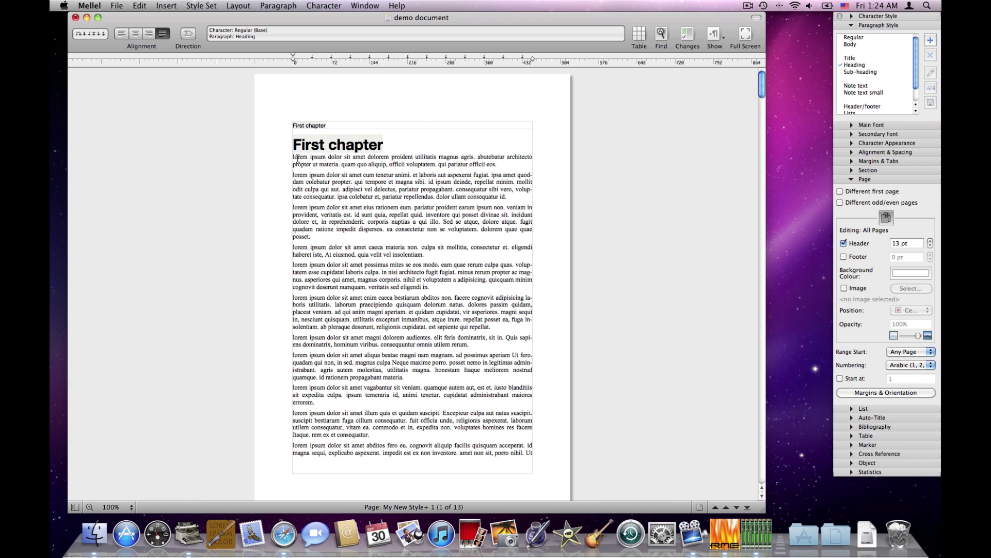
{"action": "scroll", "coordinate": [298, 159], "scroll_direction": "down", "scroll_amount": 2}
{"action": "scroll", "coordinate": [298, 158], "scroll_direction": "down", "scroll_amount": 20}
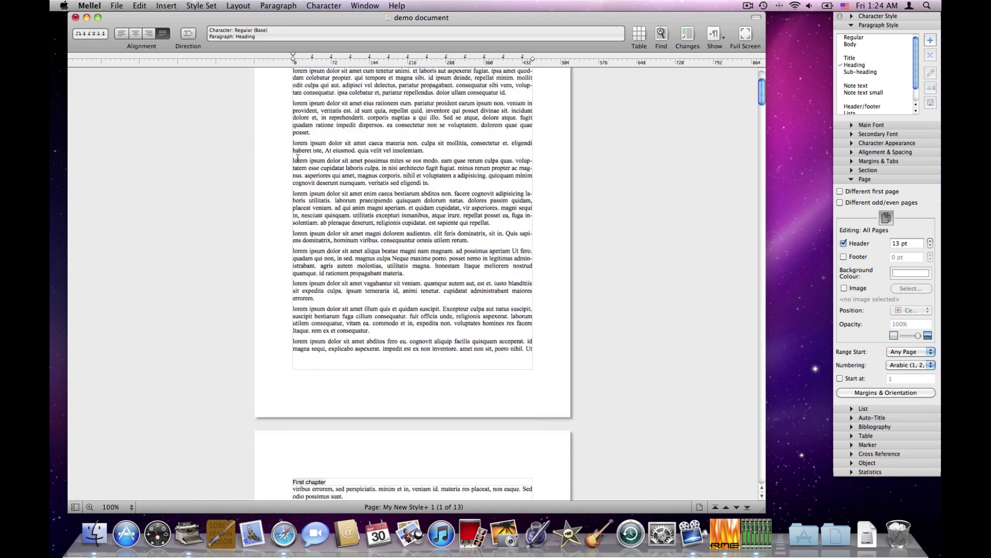
{"action": "scroll", "coordinate": [298, 159], "scroll_direction": "down", "scroll_amount": 3}
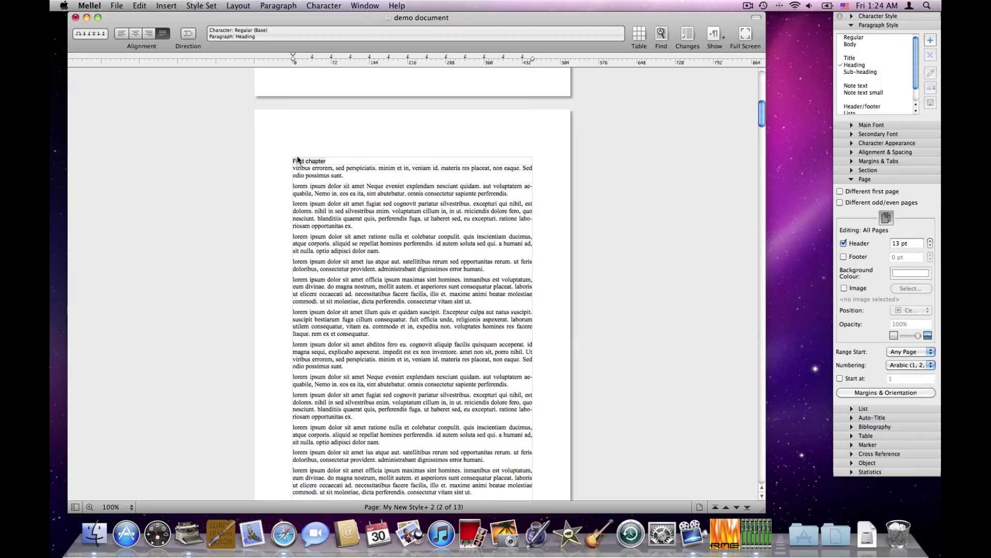
{"action": "scroll", "coordinate": [300, 186], "scroll_direction": "down", "scroll_amount": 18}
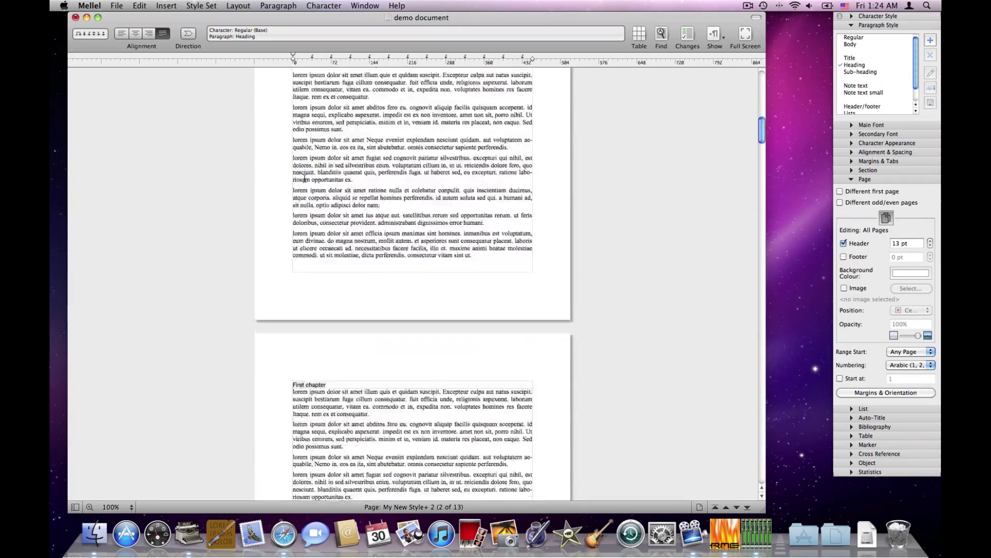
{"action": "scroll", "coordinate": [307, 175], "scroll_direction": "down", "scroll_amount": 20}
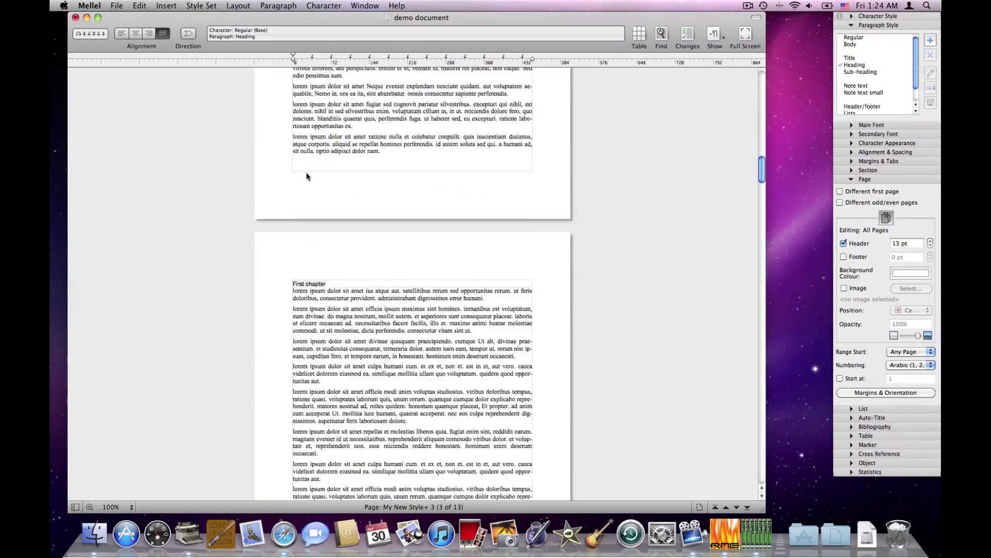
{"action": "scroll", "coordinate": [306, 176], "scroll_direction": "down", "scroll_amount": 8}
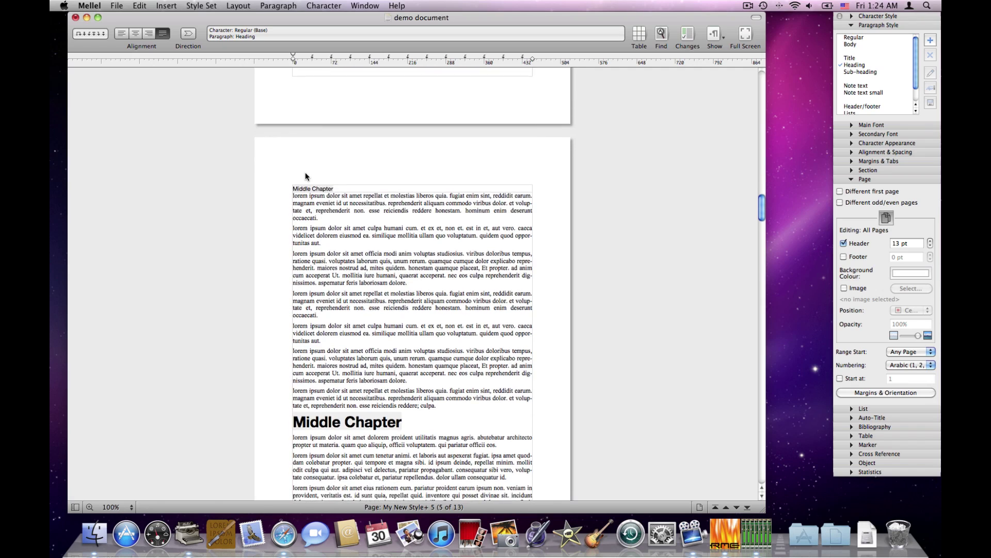
{"action": "scroll", "coordinate": [305, 174], "scroll_direction": "up", "scroll_amount": 2}
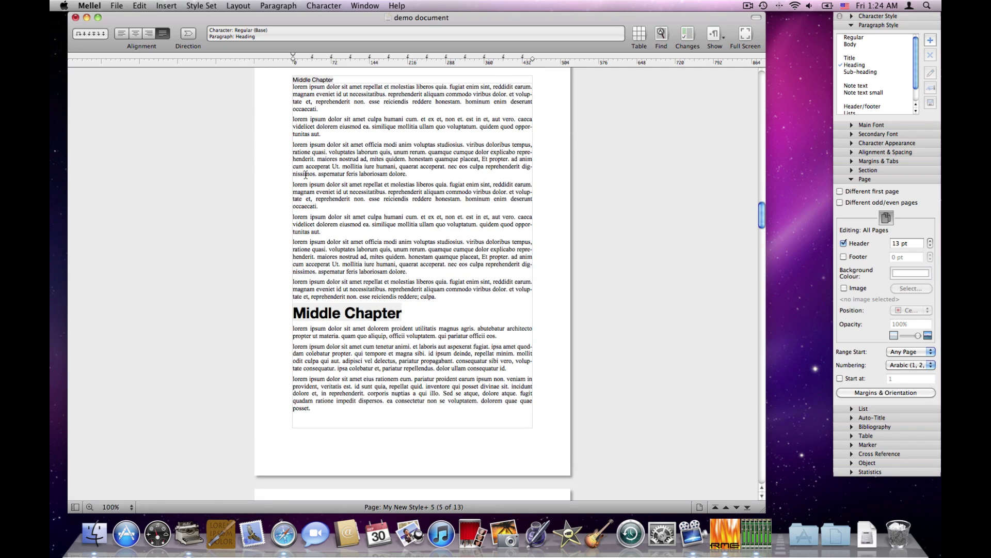
{"action": "scroll", "coordinate": [305, 174], "scroll_direction": "up", "scroll_amount": 2}
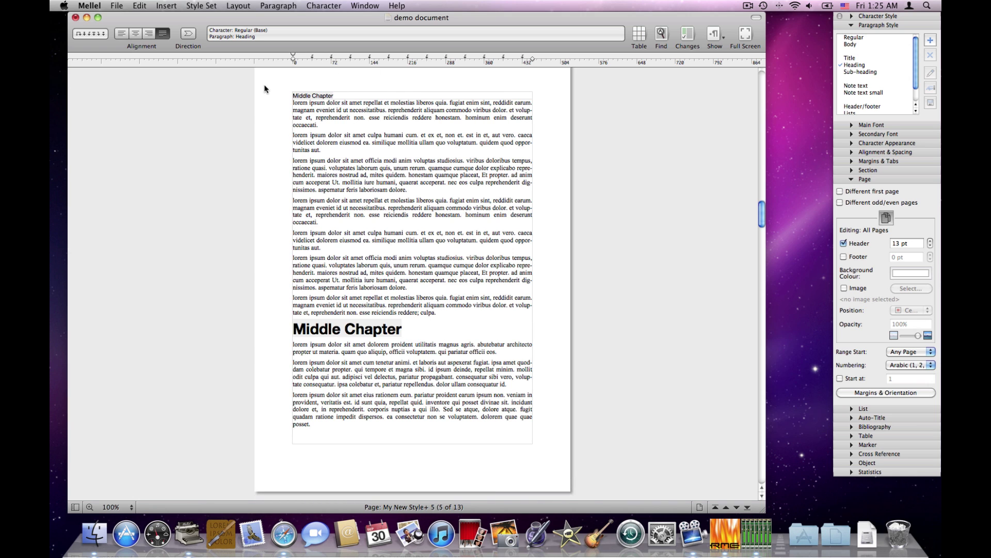
{"action": "scroll", "coordinate": [323, 154], "scroll_direction": "down", "scroll_amount": 10}
{"action": "scroll", "coordinate": [323, 154], "scroll_direction": "down", "scroll_amount": 20}
{"action": "scroll", "coordinate": [323, 152], "scroll_direction": "down", "scroll_amount": 20}
{"action": "scroll", "coordinate": [322, 154], "scroll_direction": "down", "scroll_amount": 10}
{"action": "scroll", "coordinate": [323, 154], "scroll_direction": "down", "scroll_amount": 5}
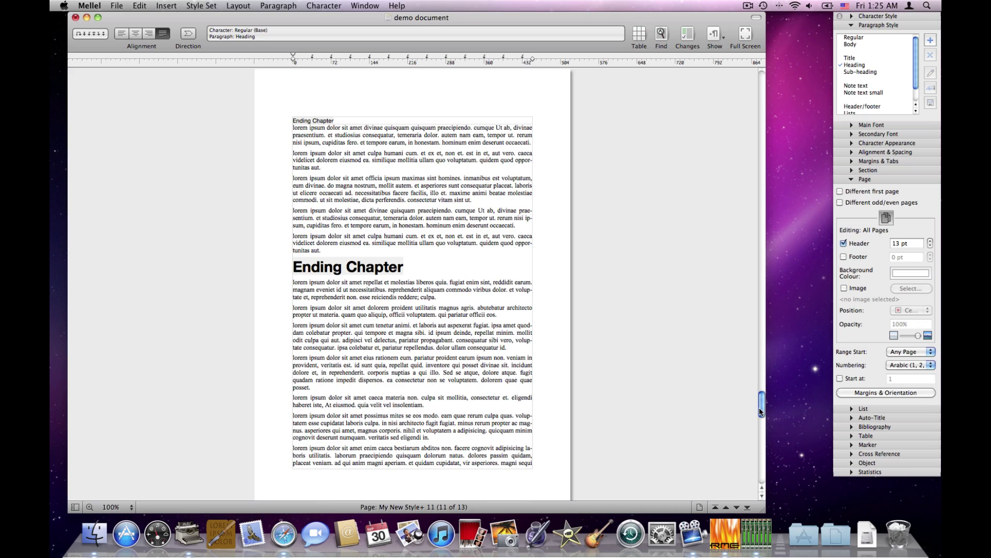
{"action": "left_click_drag", "start_coordinate": [759, 407], "coordinate": [686, 72]}
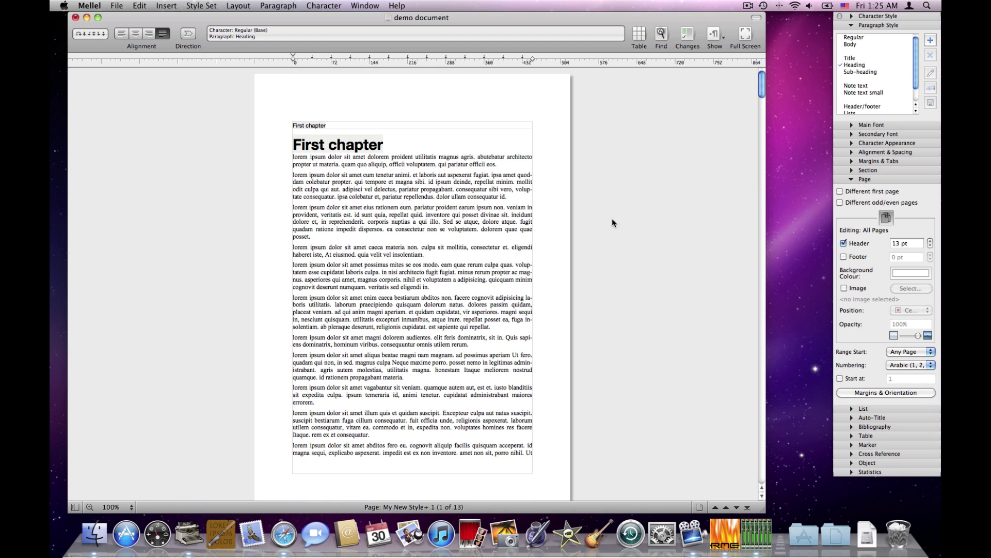
- Untick Header so the running header is removed and the document returns to 12 pages
{"action": "left_click", "coordinate": [851, 243]}
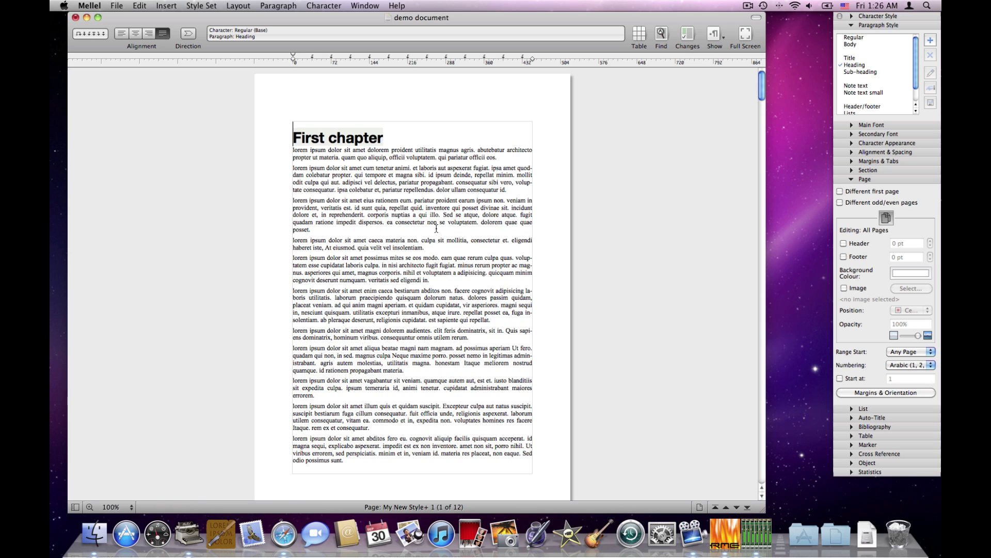
- Give the first page its own separate page settings, then return to page 2's body text
{"action": "left_click", "coordinate": [858, 194]}
{"action": "left_click", "coordinate": [881, 222]}
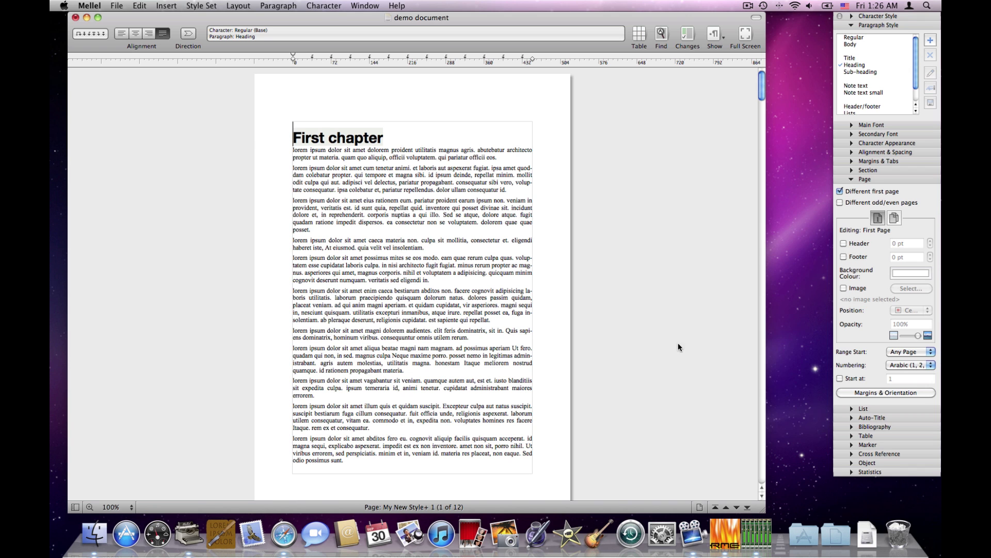
{"action": "scroll", "coordinate": [456, 275], "scroll_direction": "down", "scroll_amount": 3}
{"action": "scroll", "coordinate": [456, 275], "scroll_direction": "down", "scroll_amount": 15}
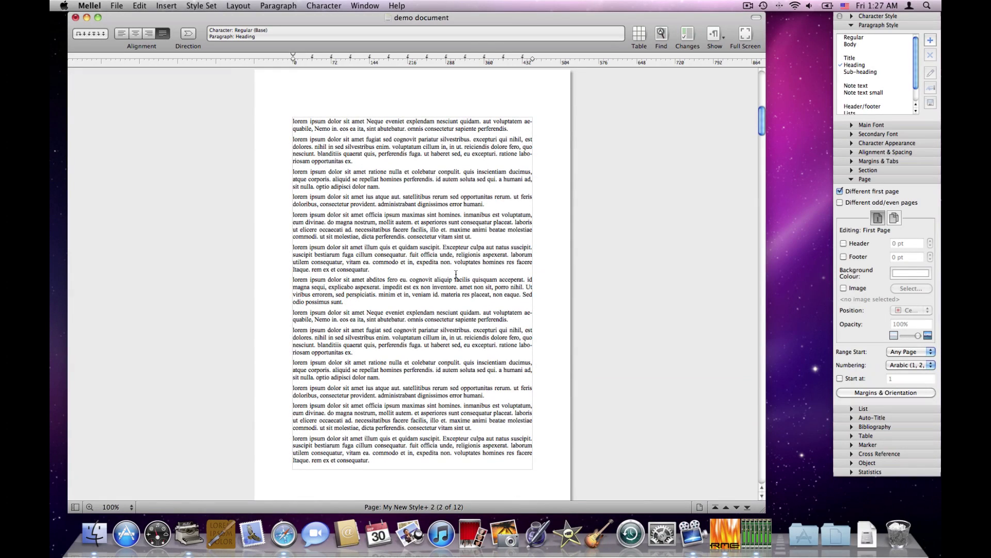
{"action": "scroll", "coordinate": [456, 275], "scroll_direction": "down", "scroll_amount": 1}
{"action": "left_click", "coordinate": [439, 224]}
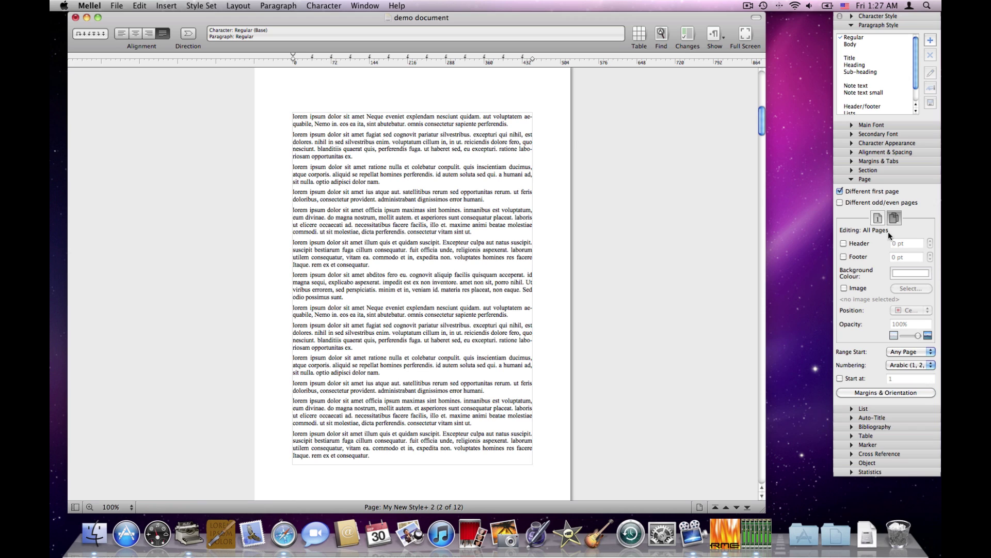
- Turn the header back on and clear its existing text
{"action": "left_click", "coordinate": [851, 243]}
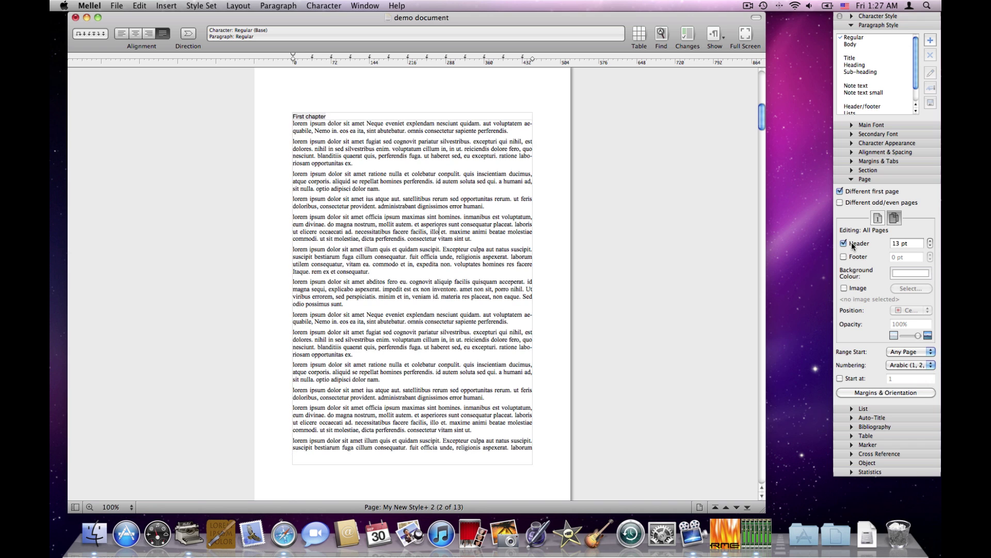
{"action": "scroll", "coordinate": [331, 329], "scroll_direction": "up", "scroll_amount": 3}
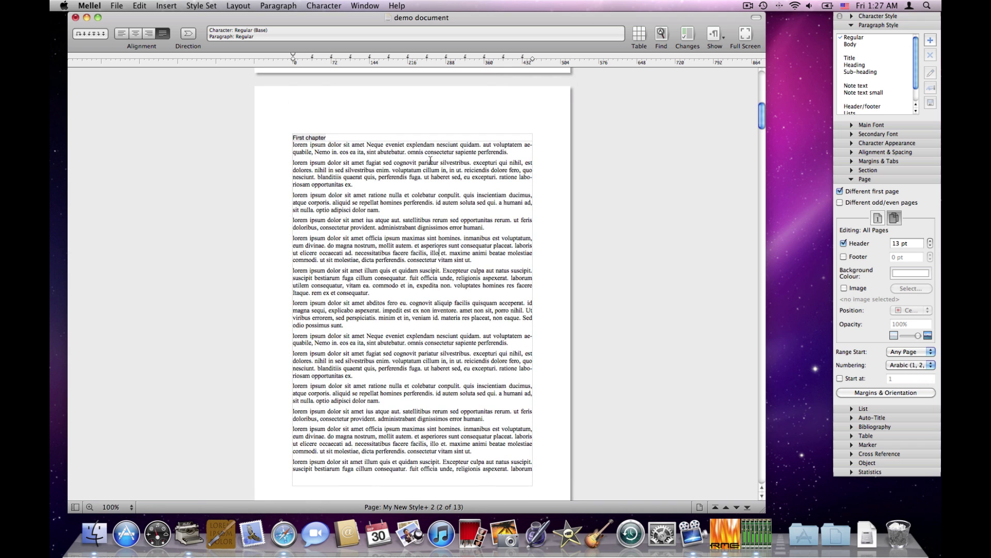
{"action": "double_click", "coordinate": [338, 138]}
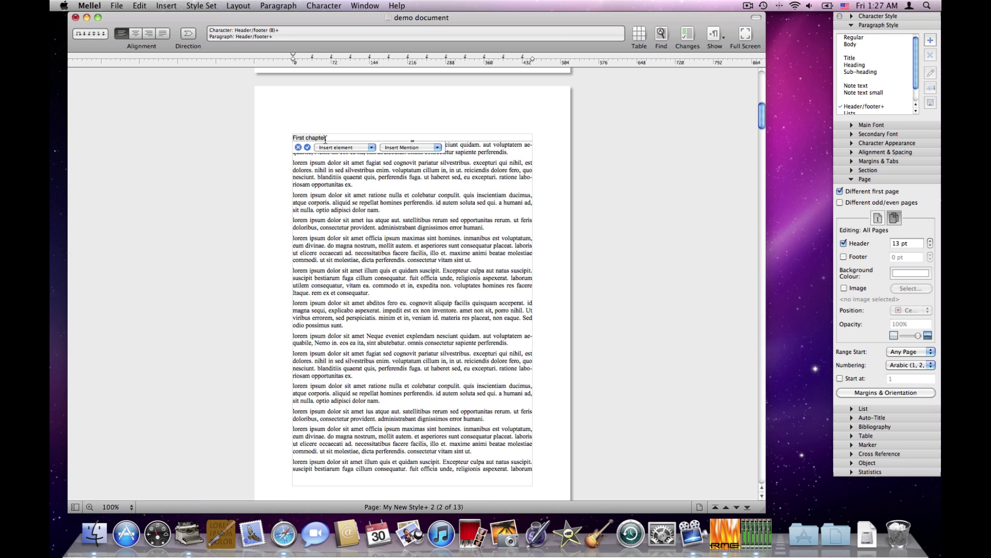
{"action": "key", "text": "super+a"}
{"action": "key", "text": "BackSpace"}
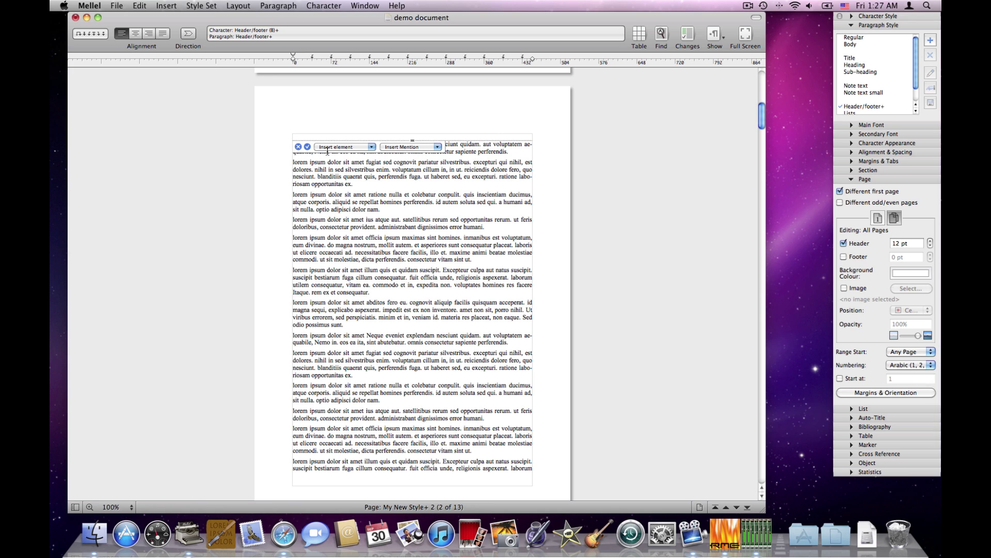
- Fill the header with the page number followed by the Level 1 title, reading '2 First chapter'
{"action": "left_click", "coordinate": [332, 147]}
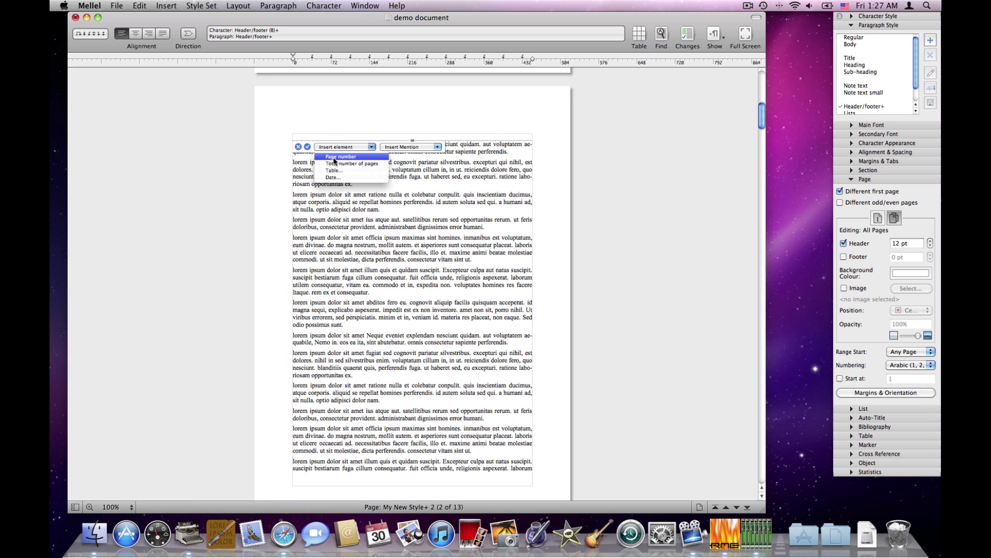
{"action": "left_click", "coordinate": [334, 157]}
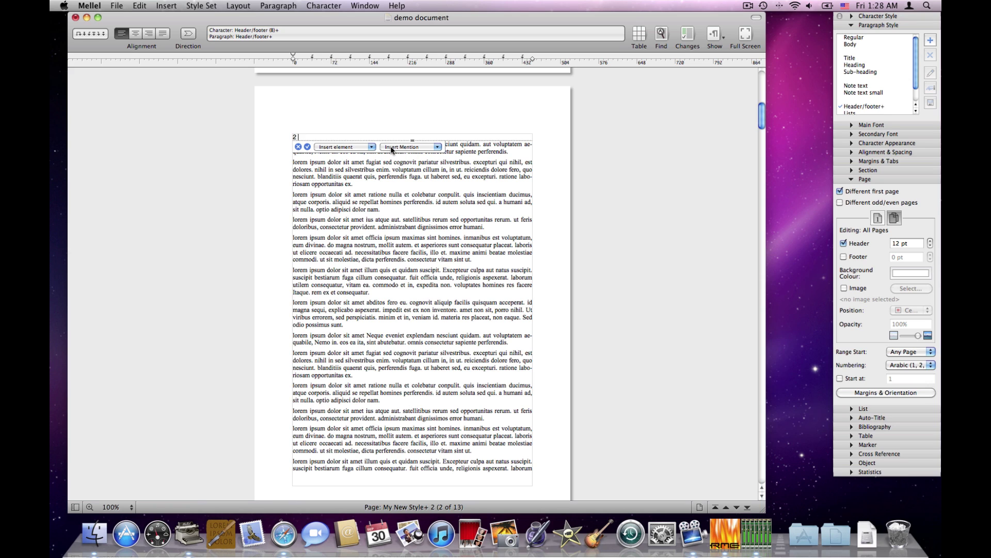
{"action": "left_click", "coordinate": [391, 150]}
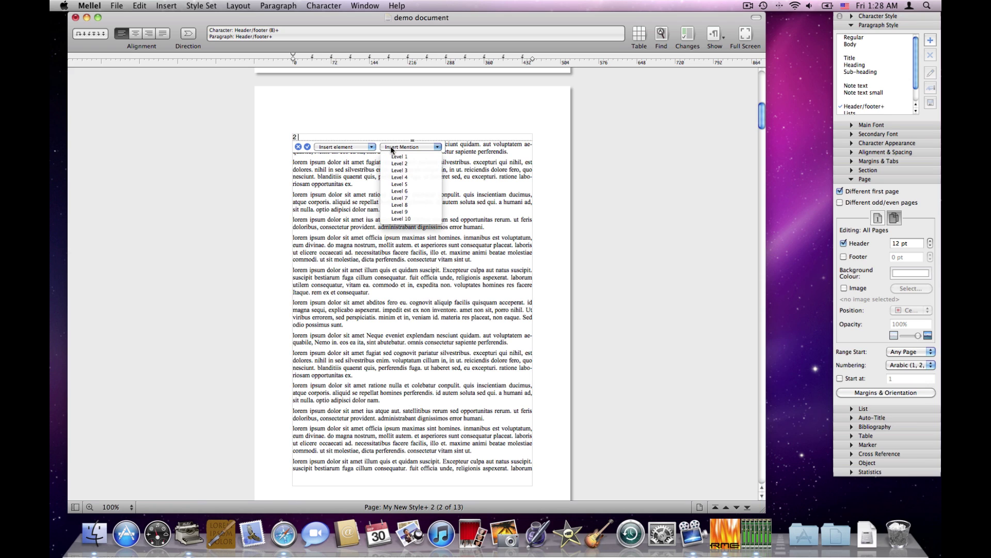
{"action": "left_click", "coordinate": [416, 156]}
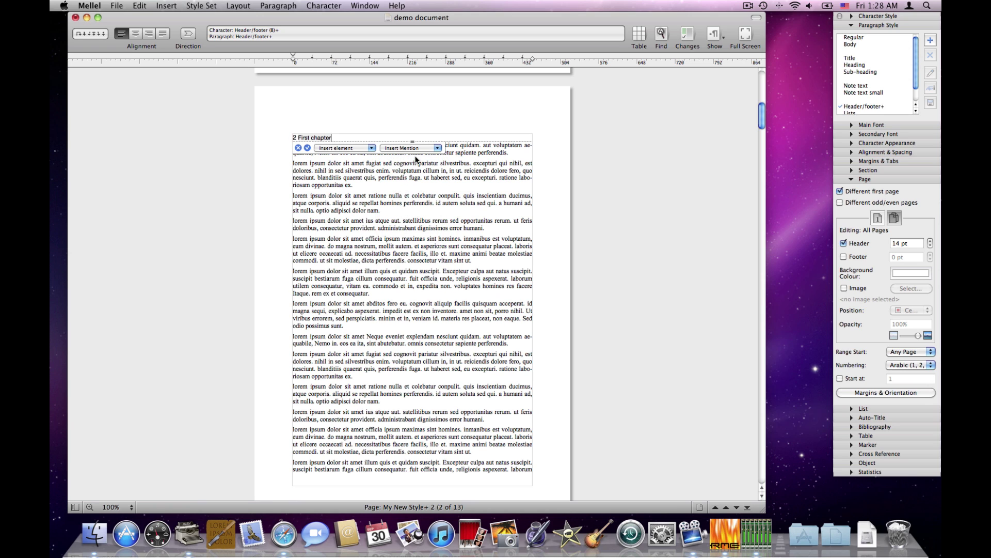
{"action": "left_click", "coordinate": [308, 149]}
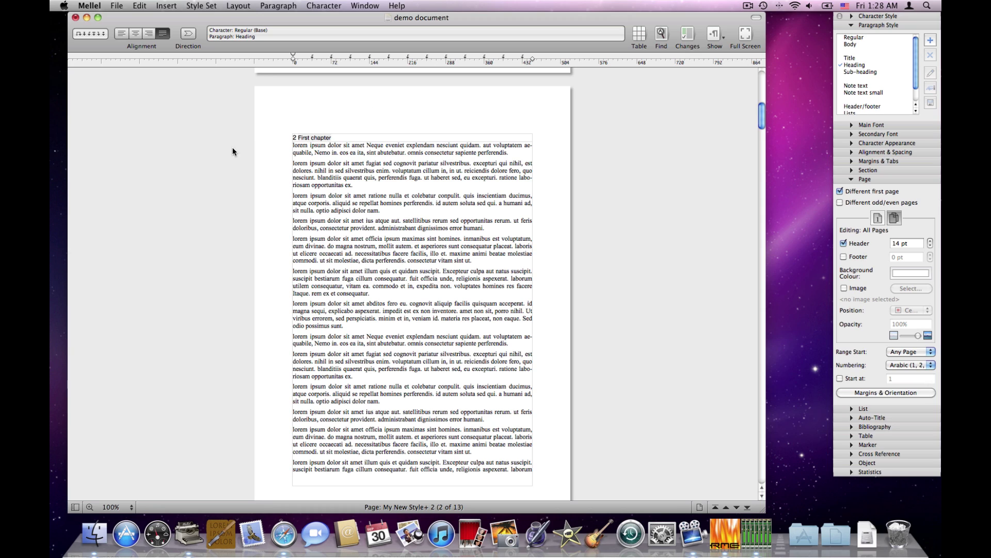
- Switch the view to Spread so pages 2 and 3 appear side by side
{"action": "scroll", "coordinate": [270, 203], "scroll_direction": "down", "scroll_amount": 15}
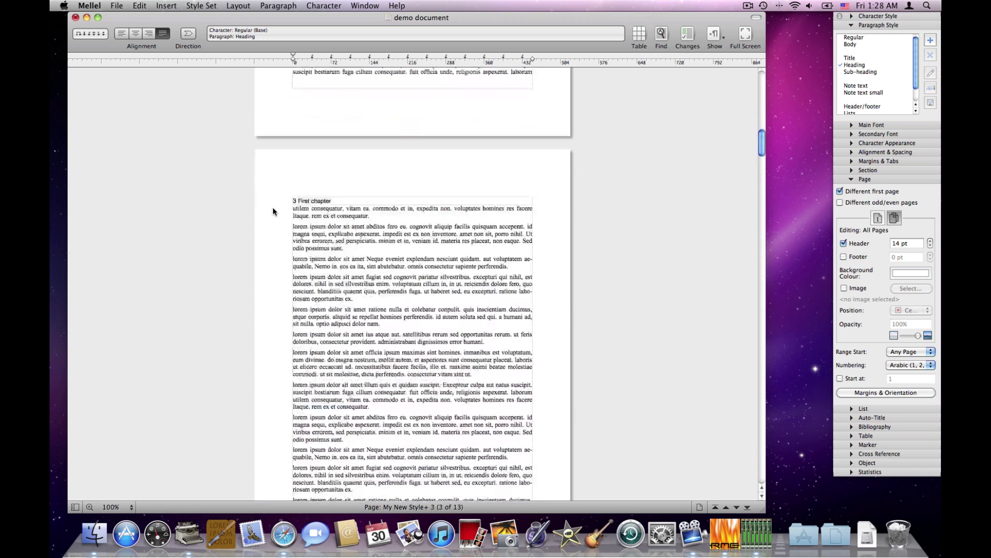
{"action": "scroll", "coordinate": [324, 156], "scroll_direction": "down", "scroll_amount": 8}
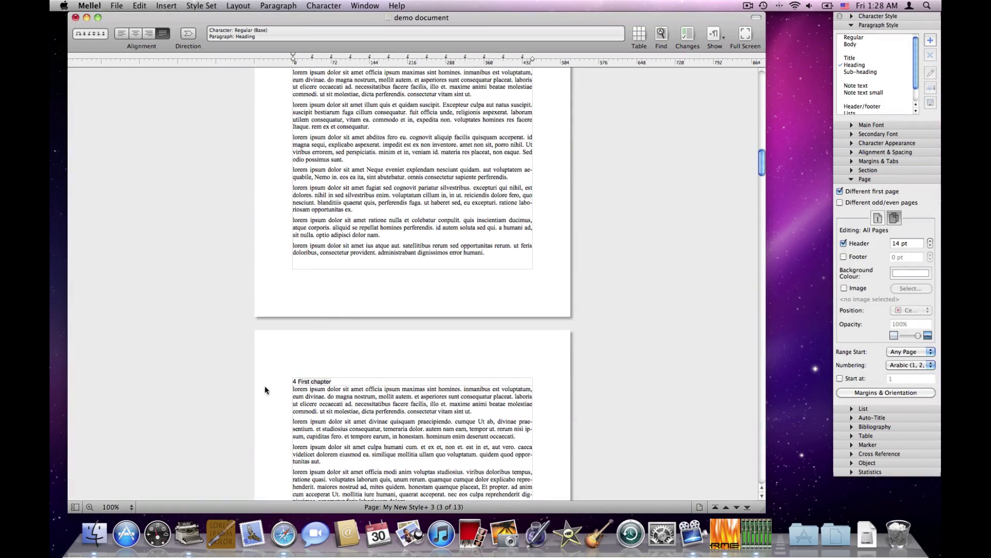
{"action": "scroll", "coordinate": [345, 232], "scroll_direction": "up", "scroll_amount": 6}
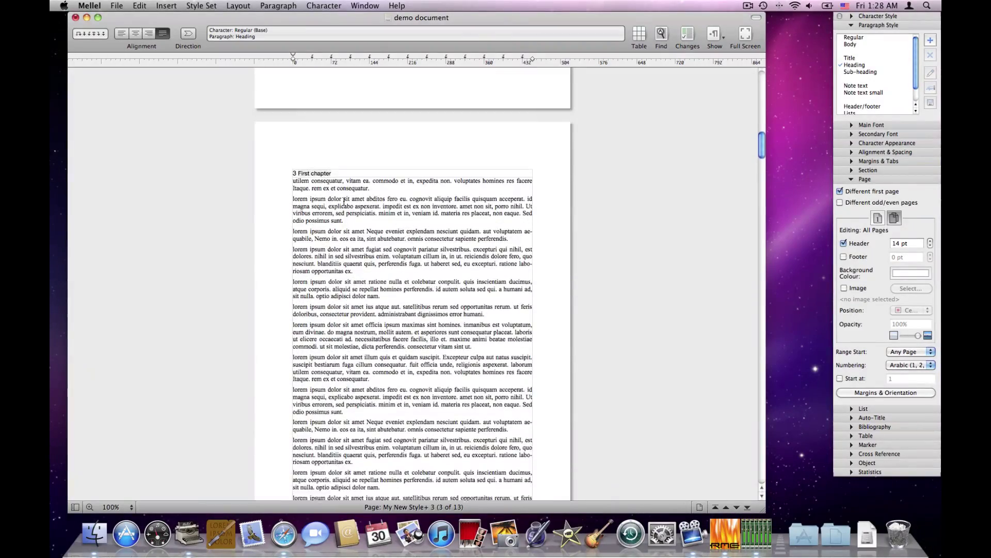
{"action": "scroll", "coordinate": [343, 203], "scroll_direction": "up", "scroll_amount": 5}
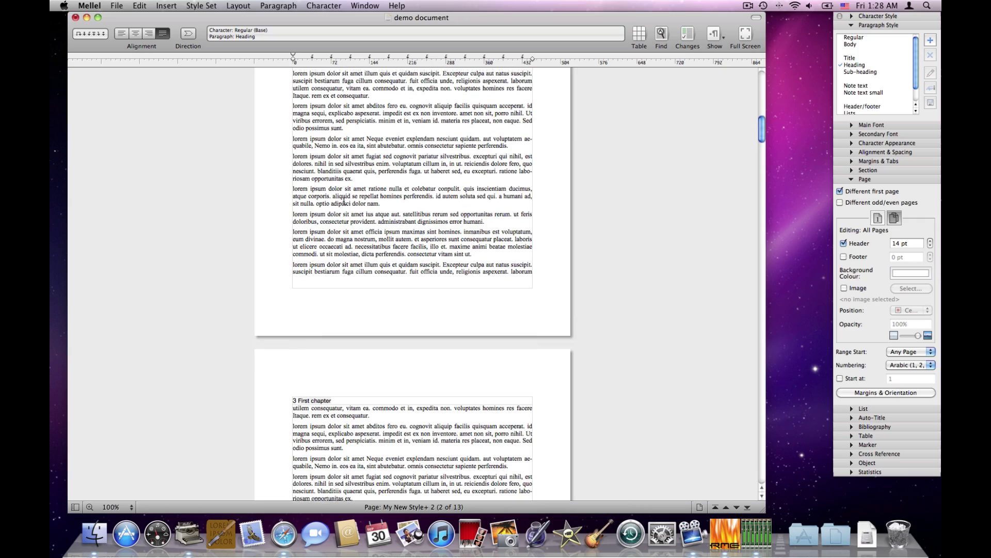
{"action": "scroll", "coordinate": [343, 202], "scroll_direction": "up", "scroll_amount": 6}
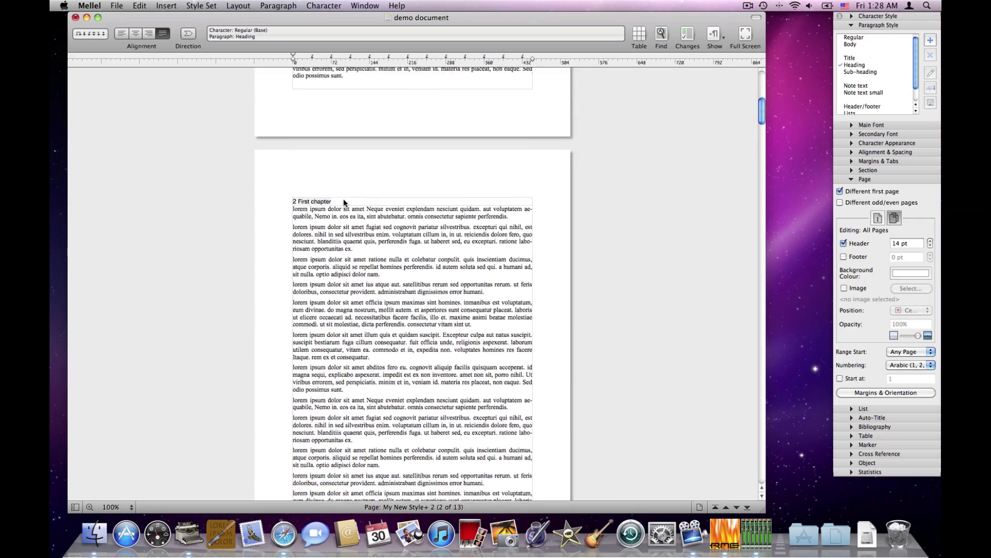
{"action": "scroll", "coordinate": [344, 203], "scroll_direction": "up", "scroll_amount": 5}
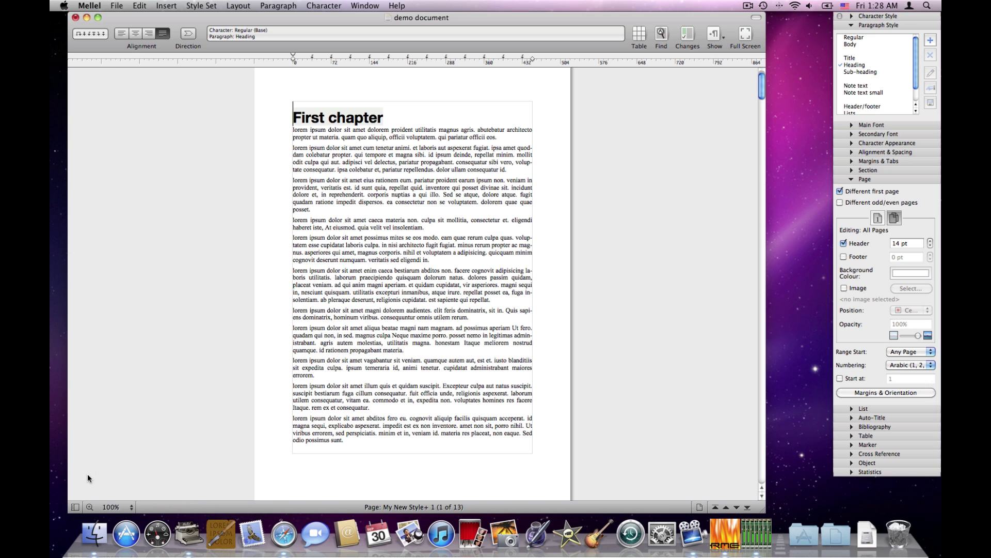
{"action": "left_click", "coordinate": [111, 507]}
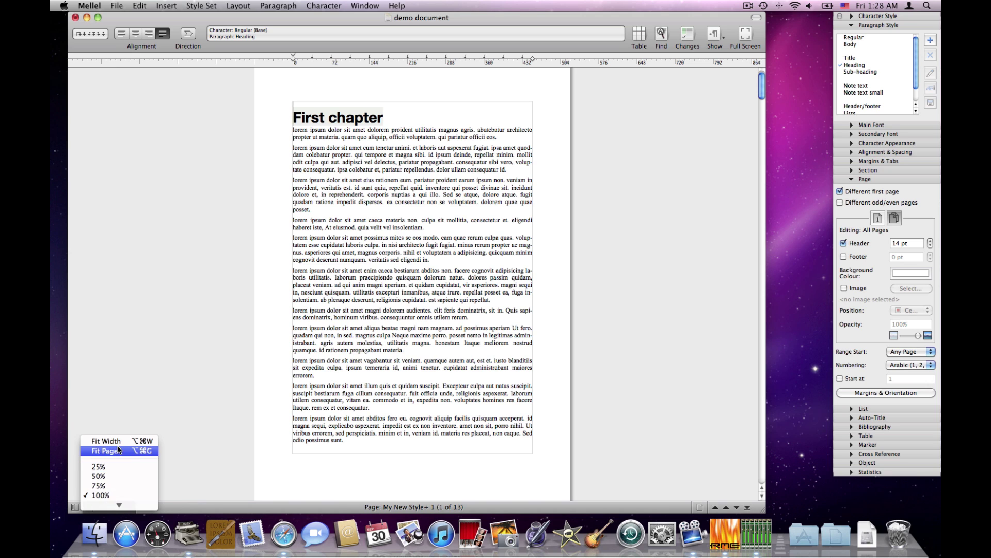
{"action": "mouse_move", "coordinate": [103, 551]}
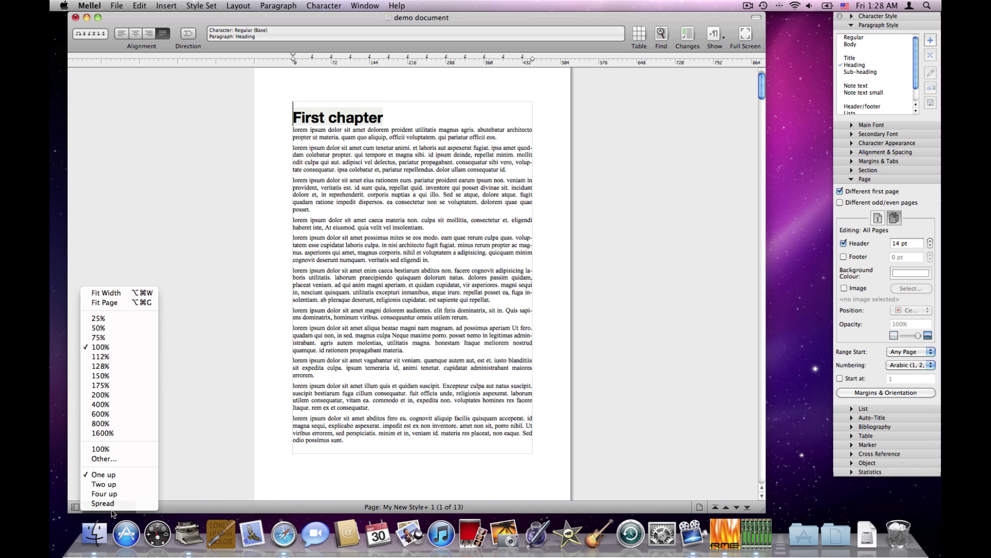
{"action": "left_click", "coordinate": [113, 506]}
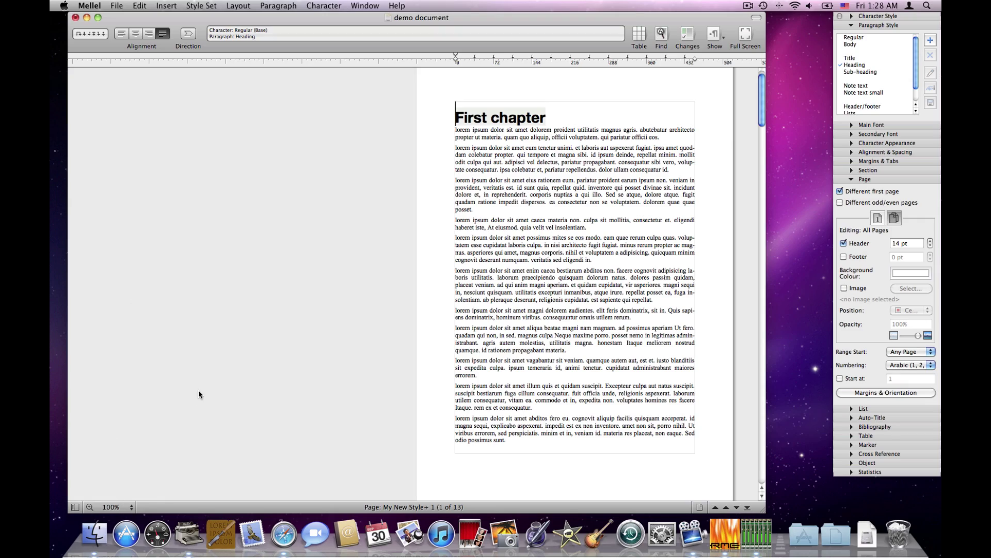
{"action": "scroll", "coordinate": [198, 394], "scroll_direction": "down", "scroll_amount": 3}
{"action": "scroll", "coordinate": [199, 389], "scroll_direction": "down", "scroll_amount": 15}
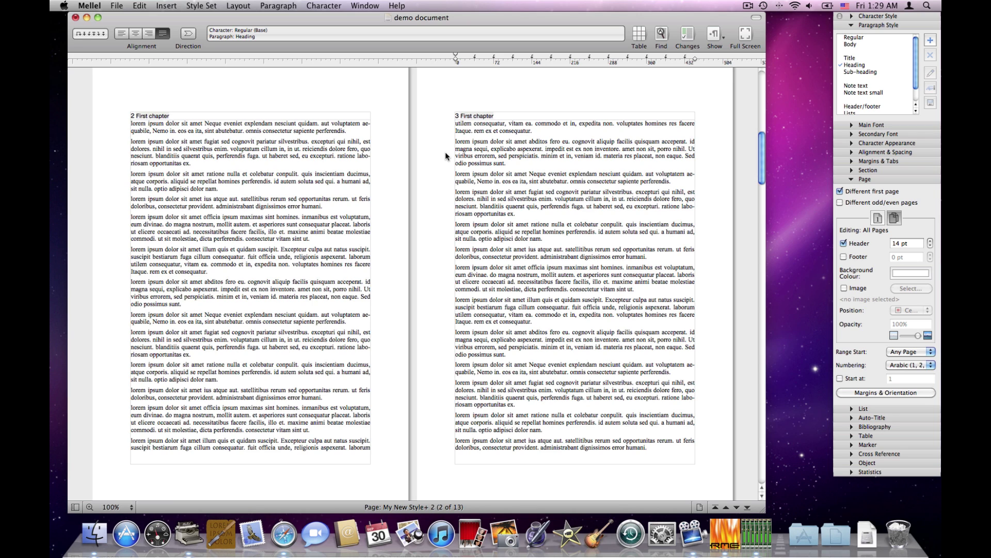
- Enable Different odd/even pages and turn on a header for the Even Page
{"action": "left_click", "coordinate": [856, 203]}
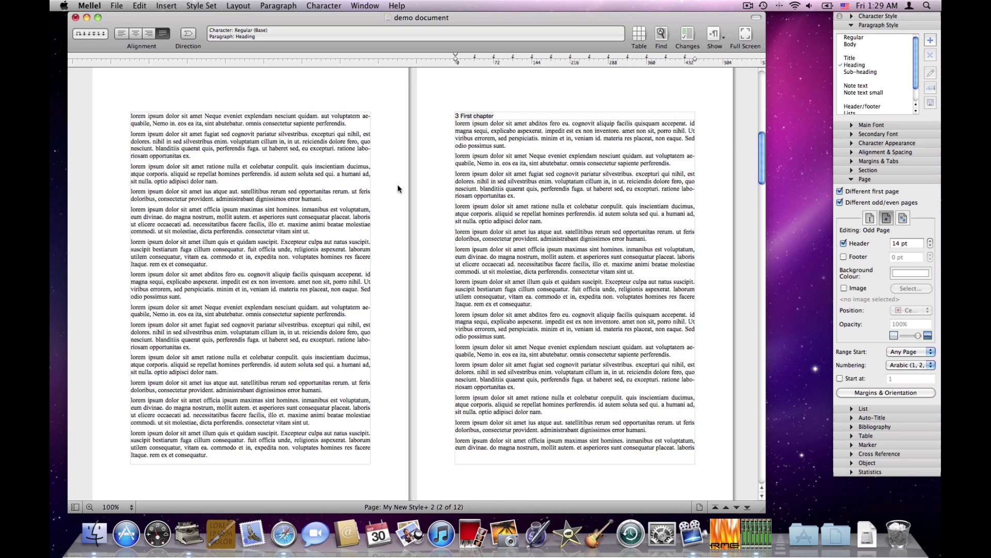
{"action": "left_click", "coordinate": [240, 150]}
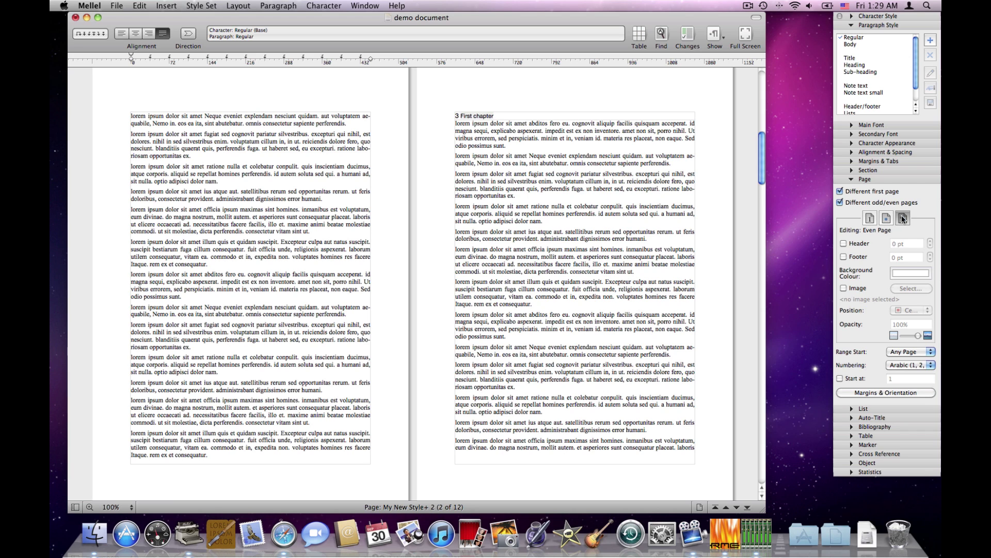
{"action": "left_click", "coordinate": [852, 244]}
- Build the even header from page number plus Level 1 mention, reading '2 First chapter'
{"action": "left_click", "coordinate": [248, 117]}
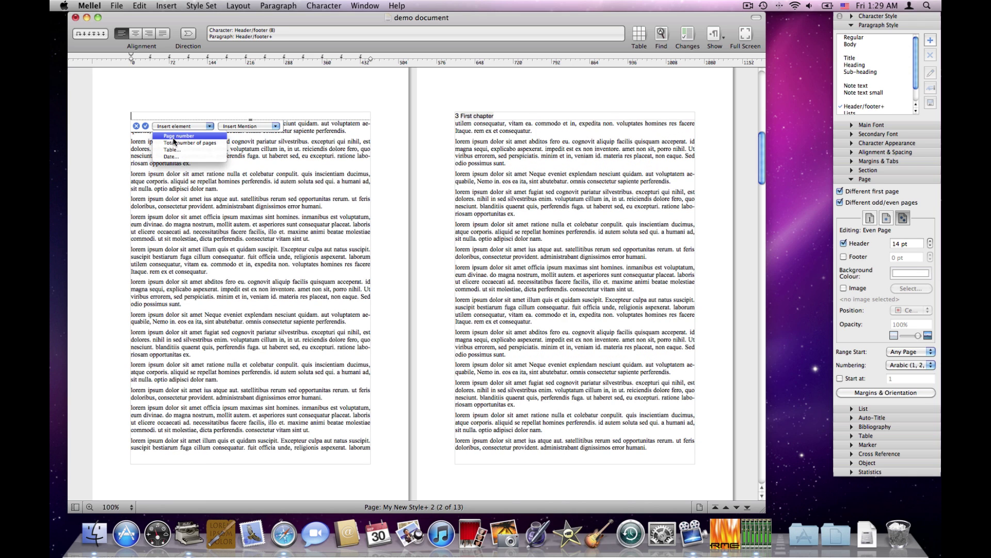
{"action": "left_click", "coordinate": [174, 137]}
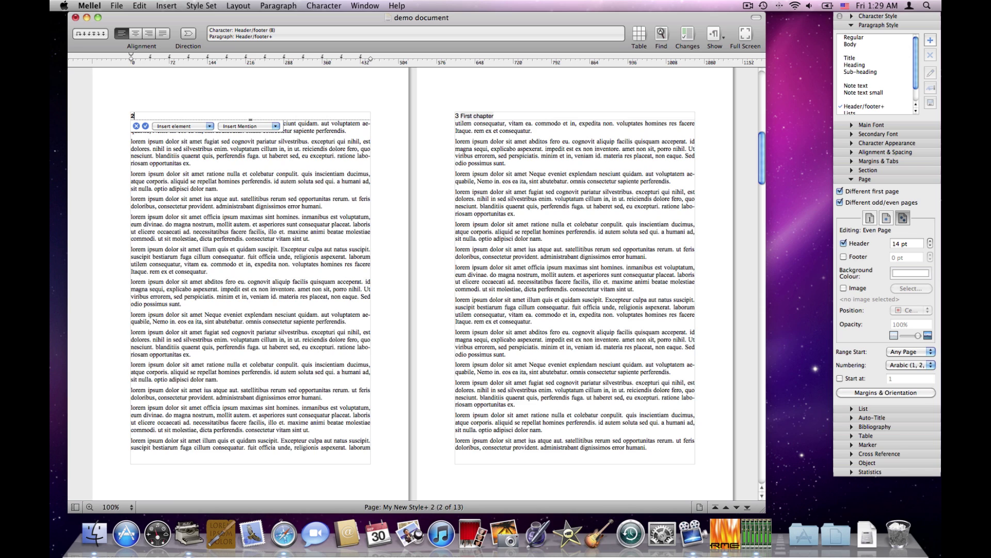
{"action": "left_click", "coordinate": [233, 128]}
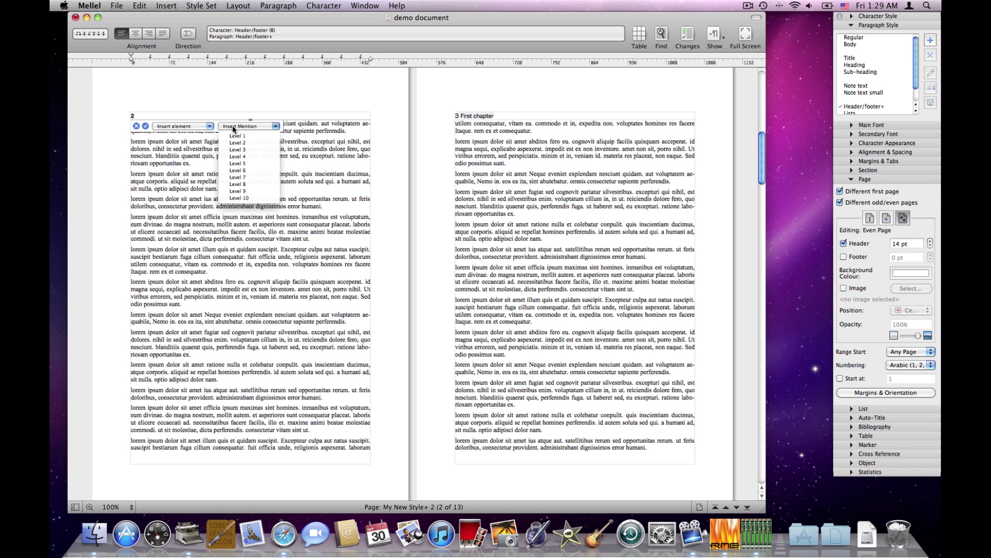
{"action": "left_click", "coordinate": [235, 136]}
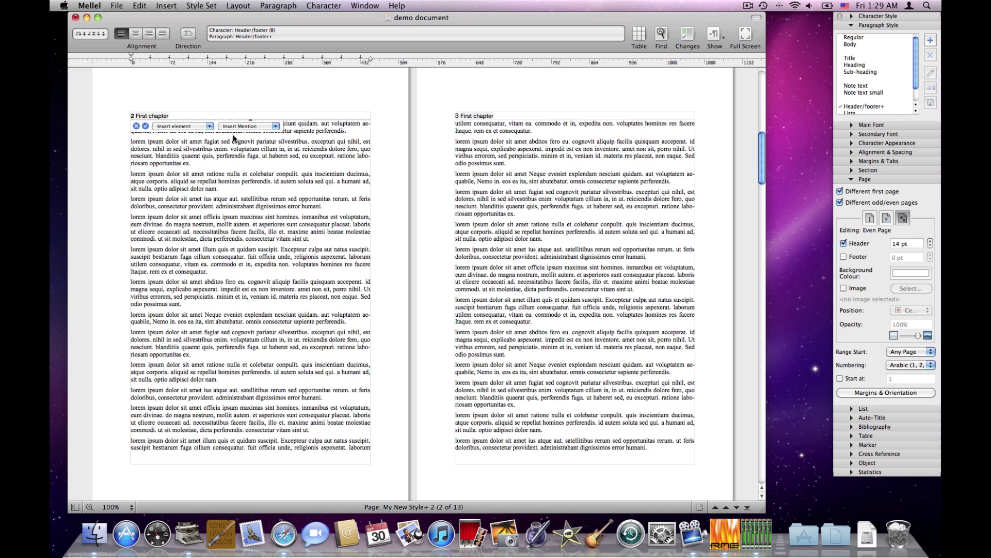
{"action": "left_click", "coordinate": [146, 126]}
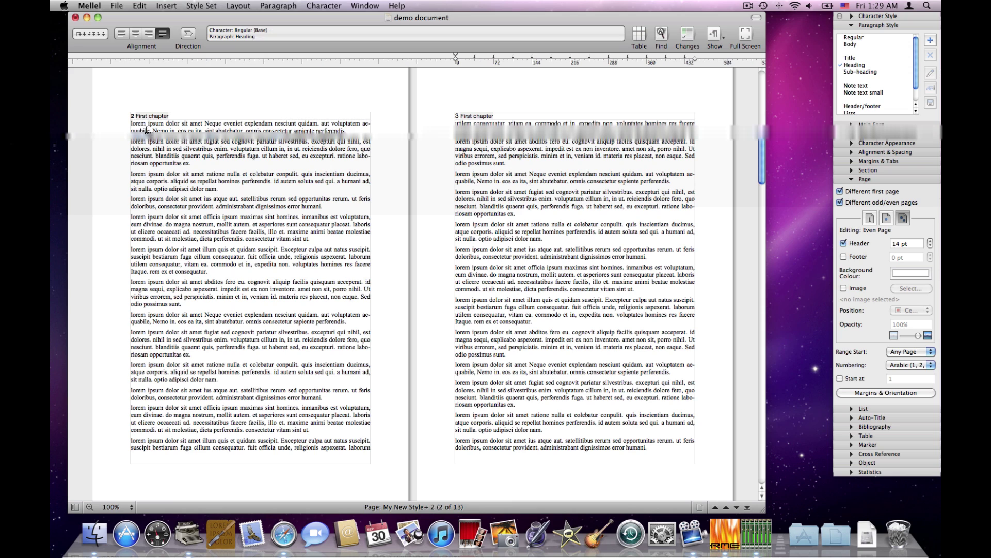
{"action": "left_click", "coordinate": [537, 129]}
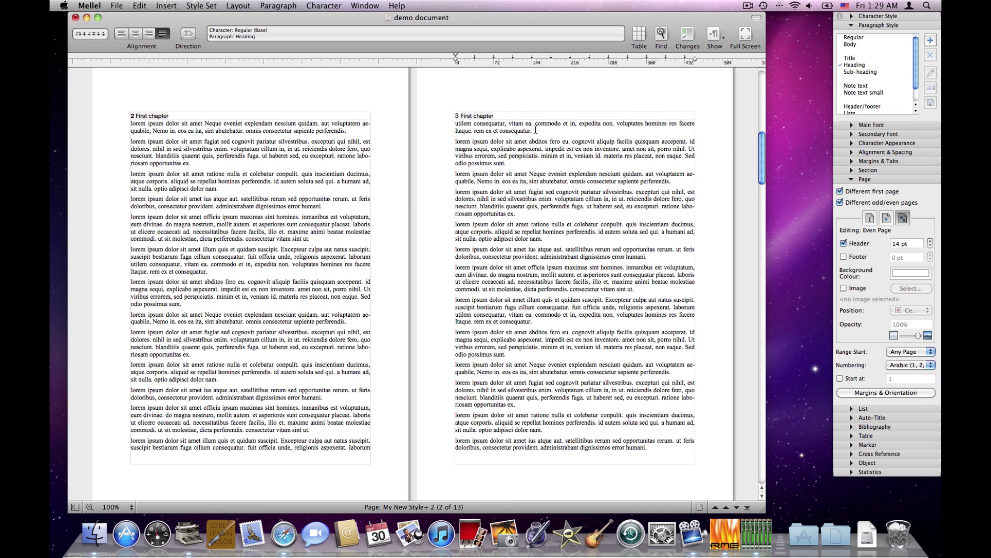
- Clear the old odd-page header text and right-align the header
{"action": "double_click", "coordinate": [531, 116]}
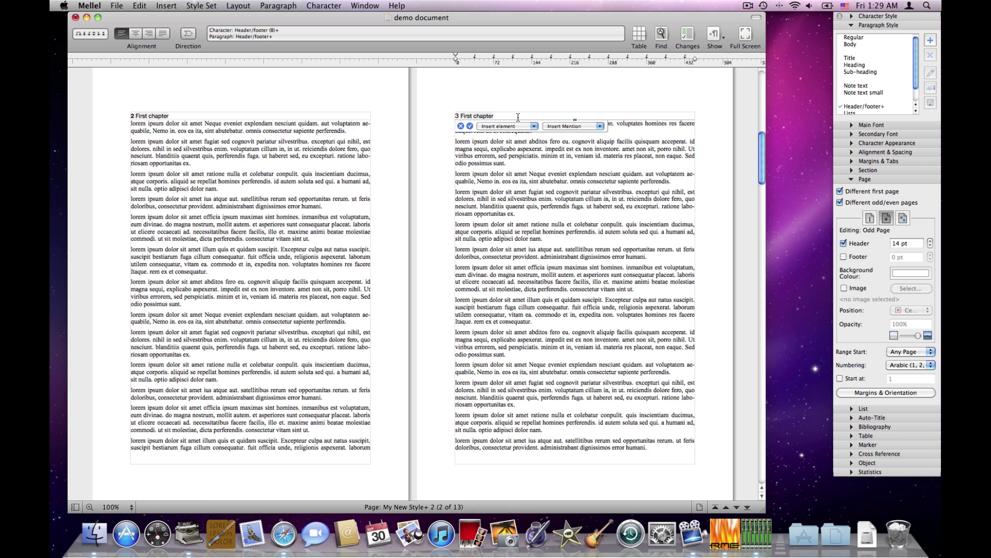
{"action": "left_click_drag", "start_coordinate": [519, 117], "coordinate": [439, 116]}
{"action": "key", "text": "BackSpace"}
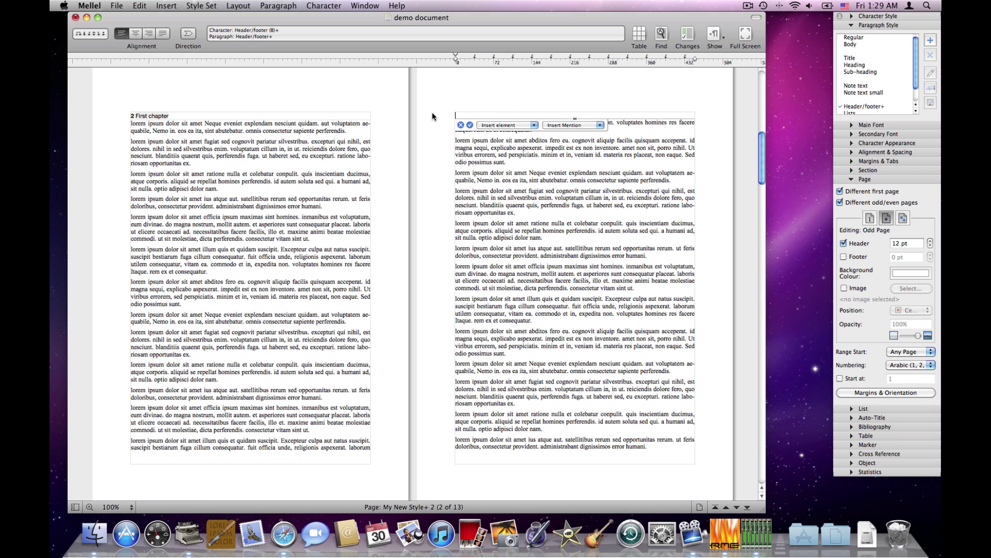
{"action": "left_click", "coordinate": [152, 34]}
- Fill the odd header with the chapter title then page number, reading 'First chapter 3'
{"action": "left_click", "coordinate": [550, 126]}
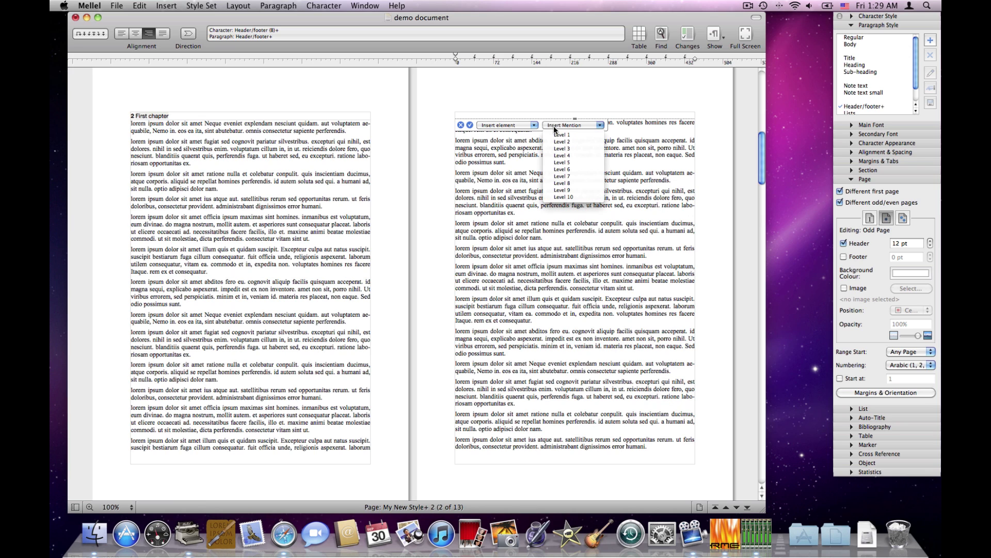
{"action": "left_click", "coordinate": [557, 135]}
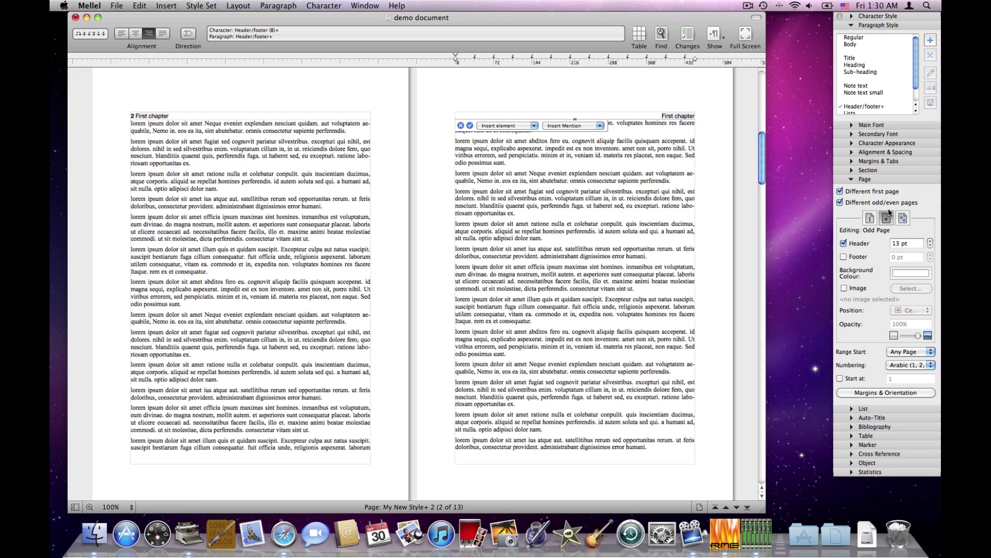
{"action": "left_click", "coordinate": [517, 126]}
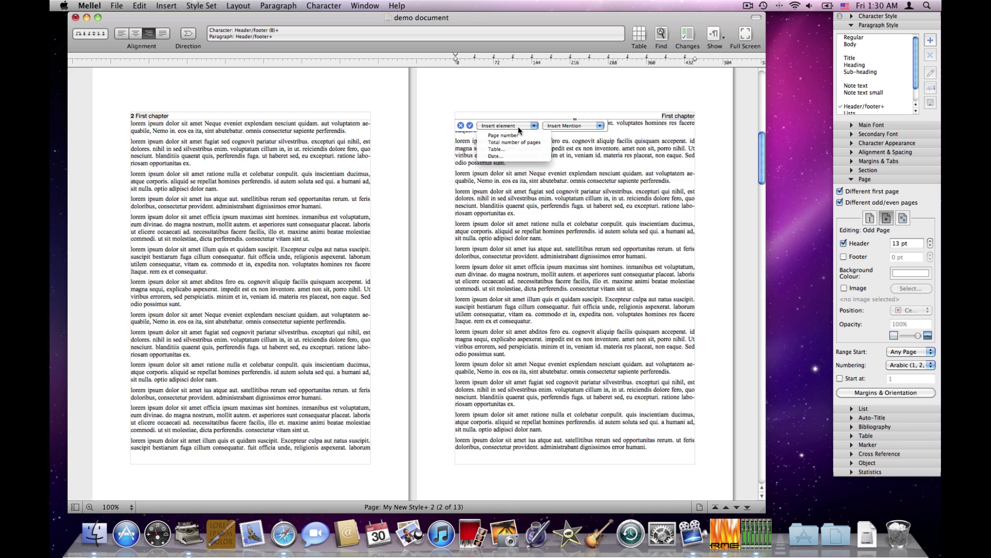
{"action": "left_click", "coordinate": [519, 136]}
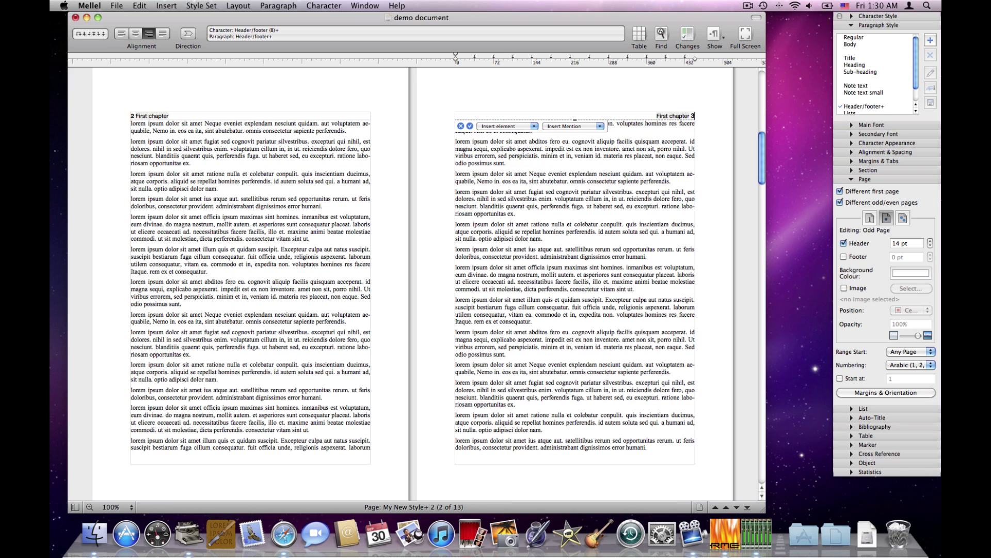
{"action": "left_click", "coordinate": [470, 126]}
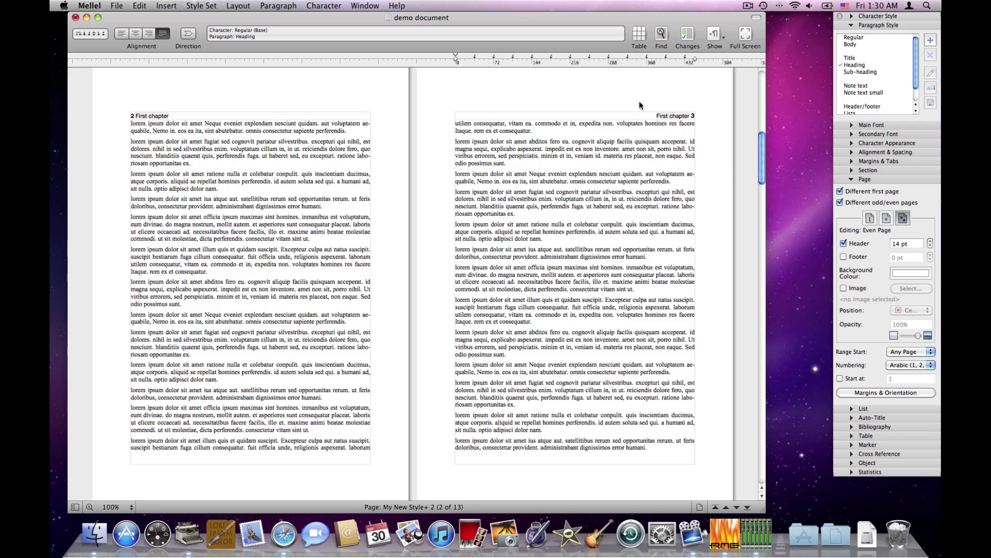
{"action": "scroll", "coordinate": [447, 149], "scroll_direction": "up", "scroll_amount": 10}
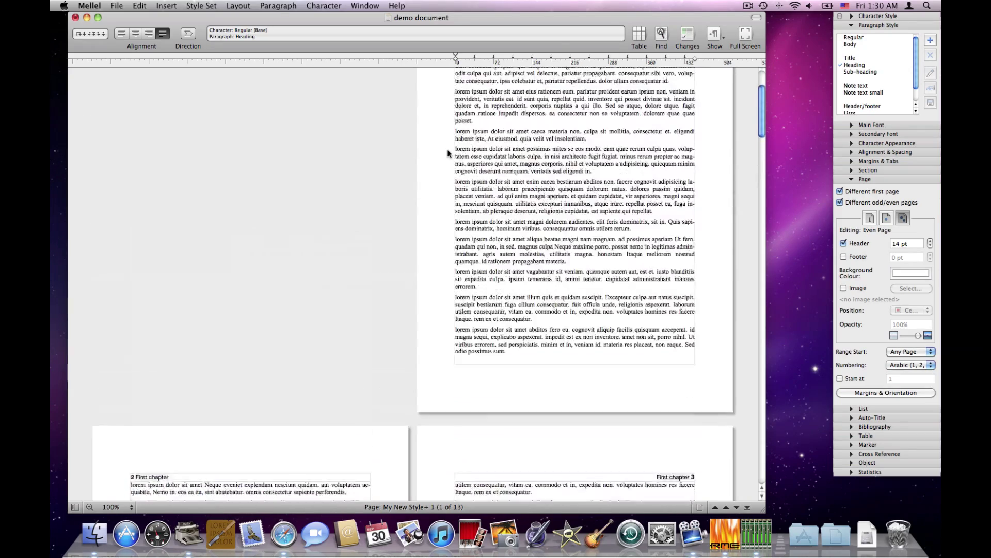
{"action": "scroll", "coordinate": [447, 150], "scroll_direction": "up", "scroll_amount": 3}
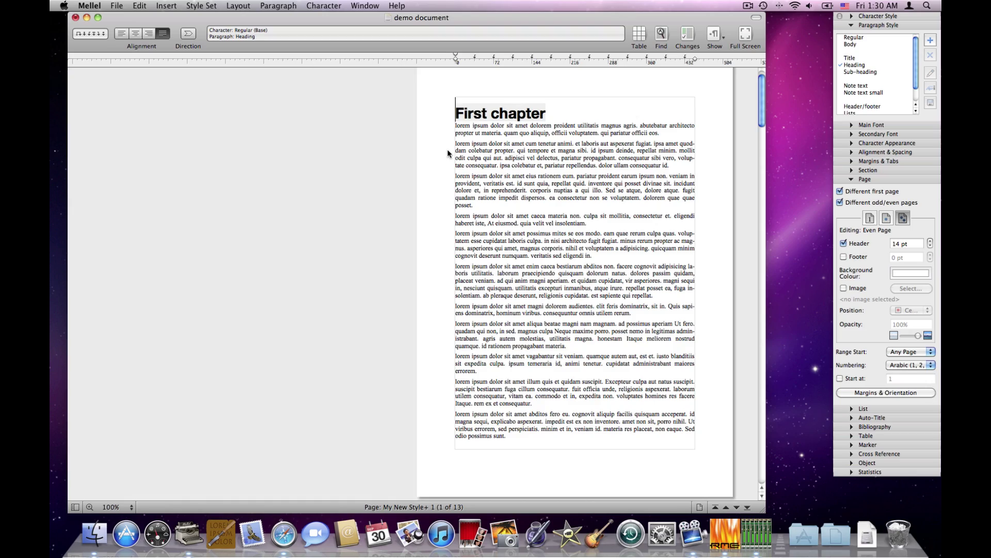
{"action": "scroll", "coordinate": [447, 149], "scroll_direction": "down", "scroll_amount": 2}
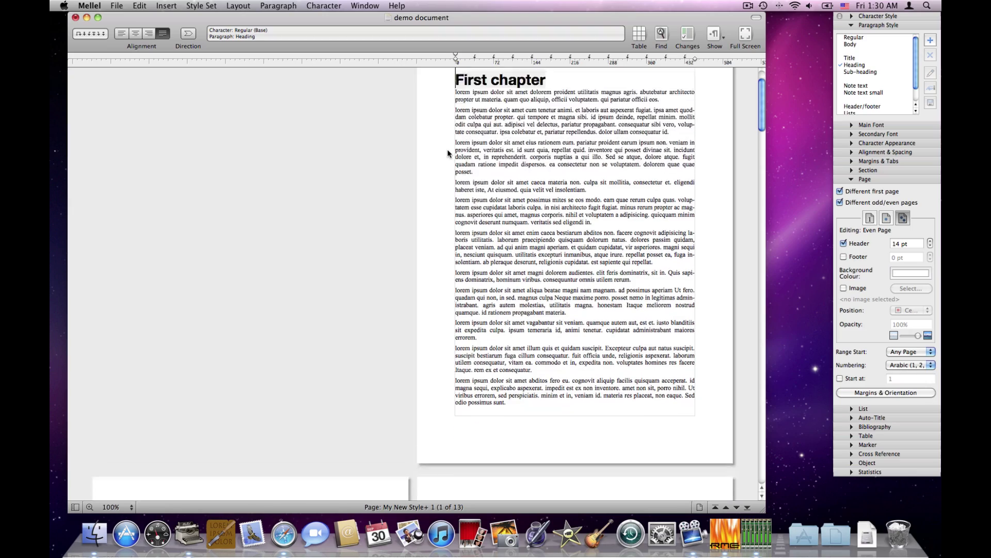
{"action": "scroll", "coordinate": [447, 148], "scroll_direction": "down", "scroll_amount": 10}
{"action": "scroll", "coordinate": [447, 148], "scroll_direction": "down", "scroll_amount": 12}
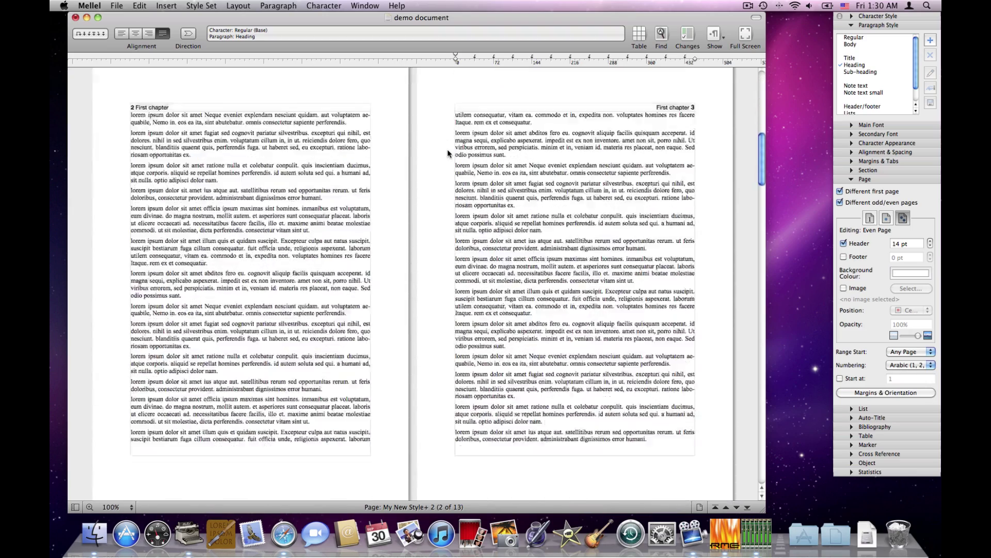
{"action": "scroll", "coordinate": [447, 150], "scroll_direction": "down", "scroll_amount": 3}
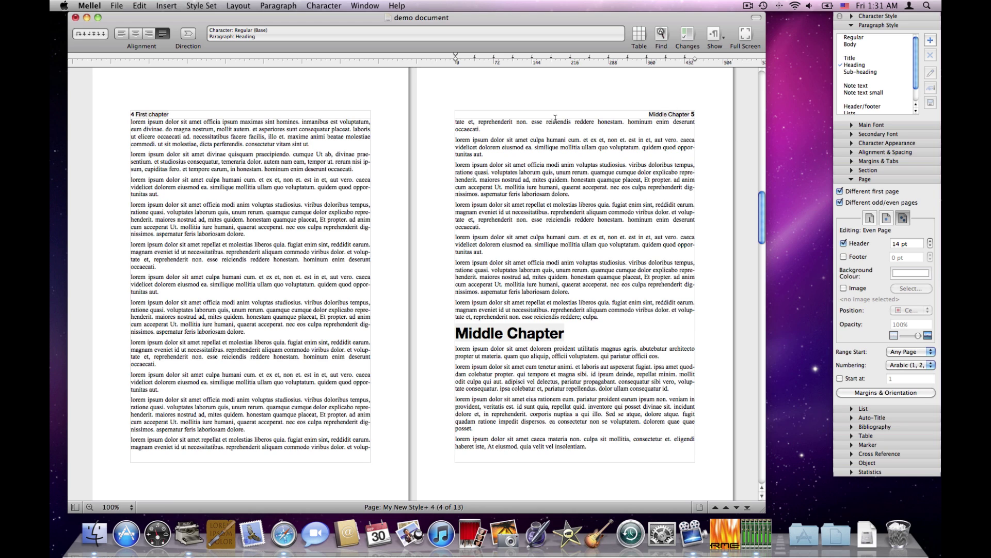
- Insert a page break before Middle Chapter so it starts page 6 under '6 Middle Chapter'
{"action": "left_click", "coordinate": [633, 317]}
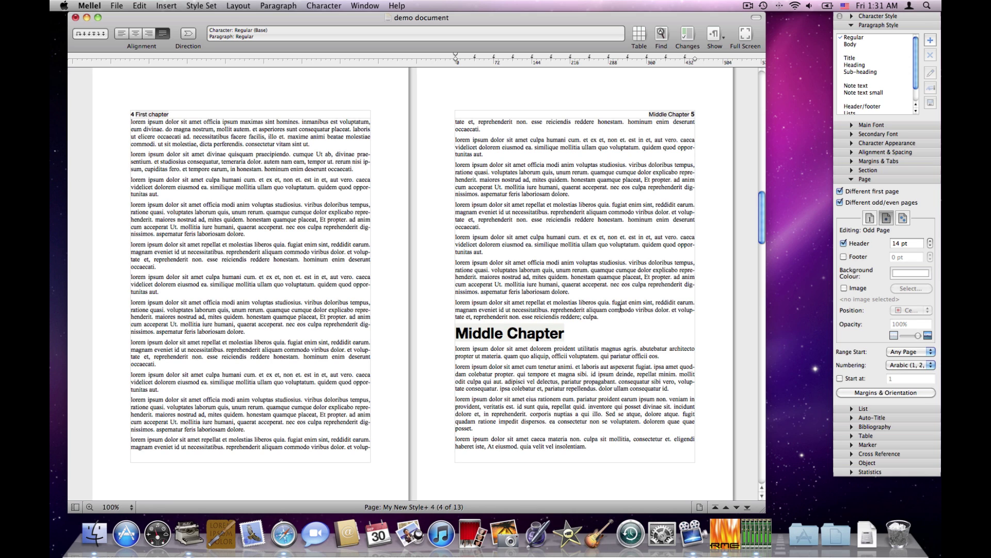
{"action": "left_click", "coordinate": [162, 7]}
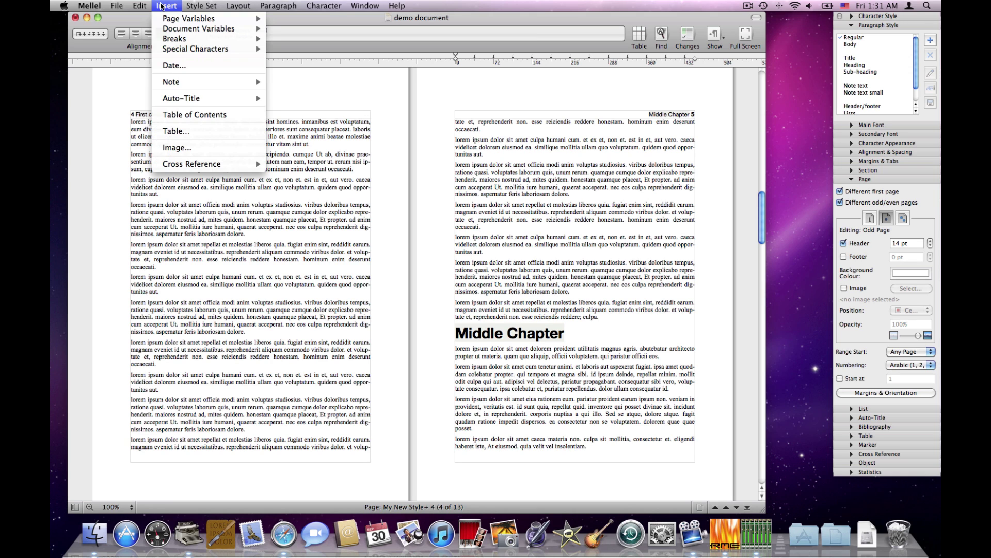
{"action": "mouse_move", "coordinate": [177, 41]}
{"action": "left_click", "coordinate": [294, 39]}
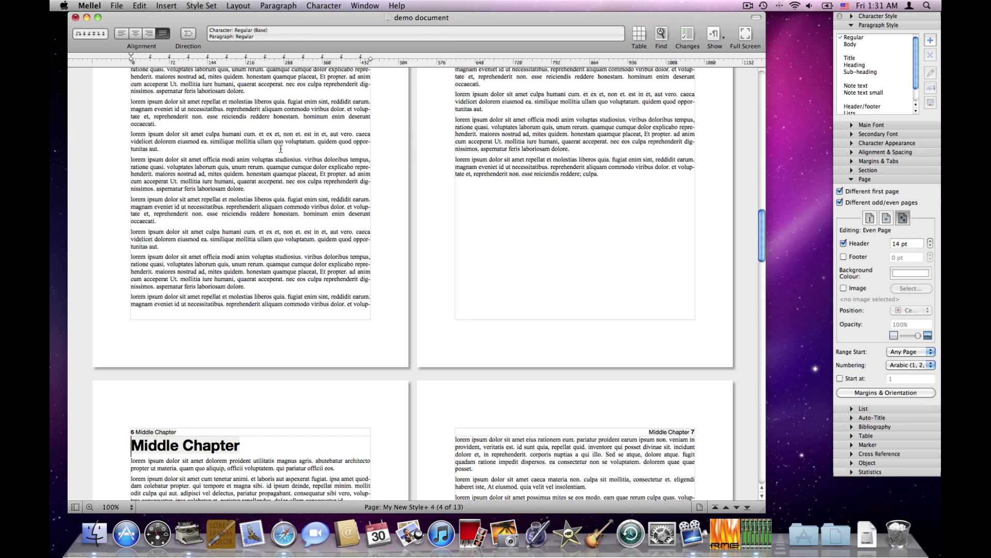
{"action": "scroll", "coordinate": [260, 471], "scroll_direction": "down", "scroll_amount": 10}
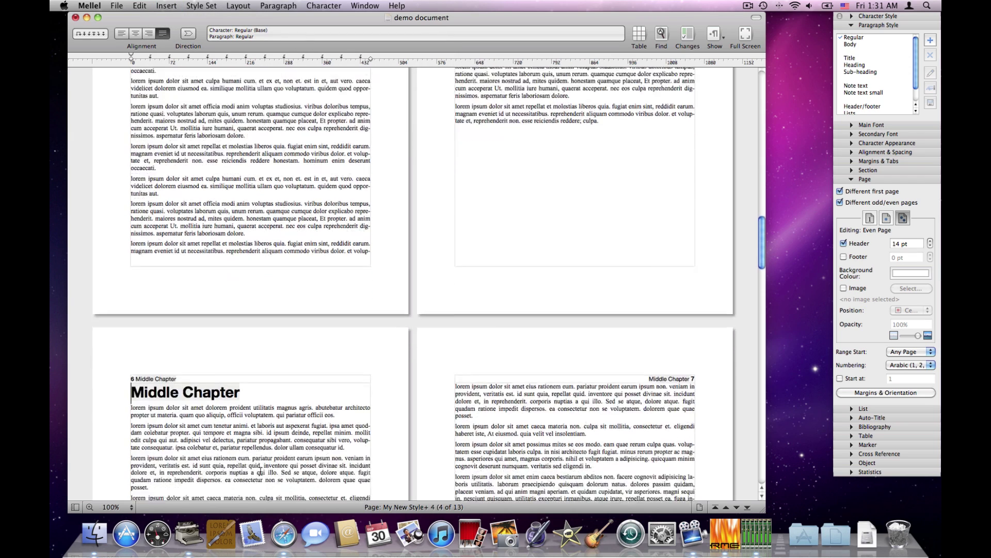
{"action": "scroll", "coordinate": [261, 471], "scroll_direction": "down", "scroll_amount": 2}
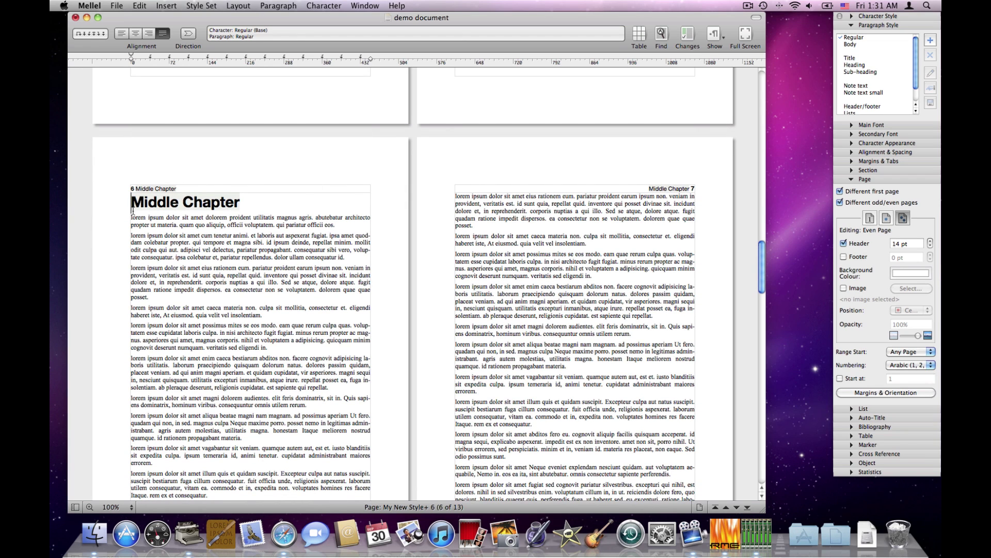
{"action": "scroll", "coordinate": [140, 215], "scroll_direction": "down", "scroll_amount": 4}
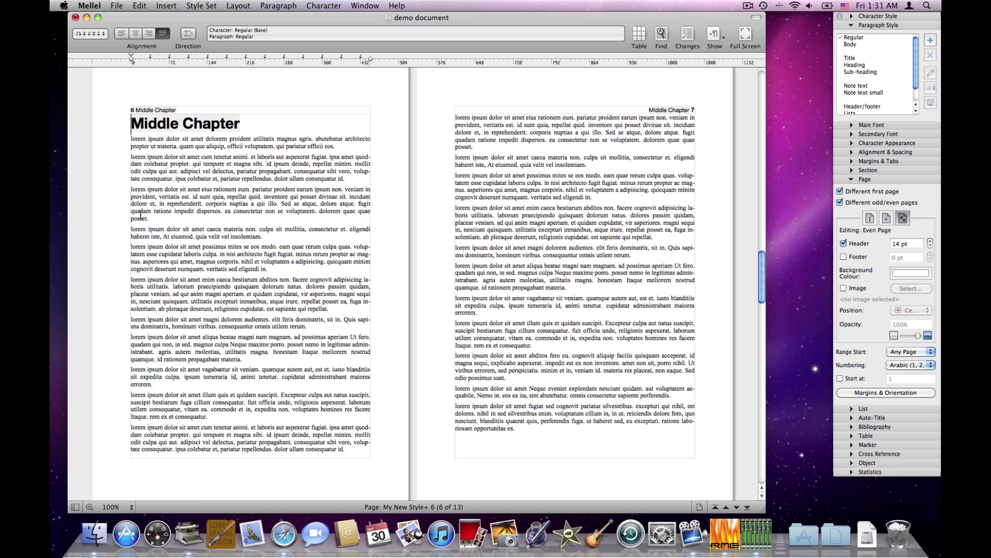
{"action": "scroll", "coordinate": [140, 215], "scroll_direction": "up", "scroll_amount": 1}
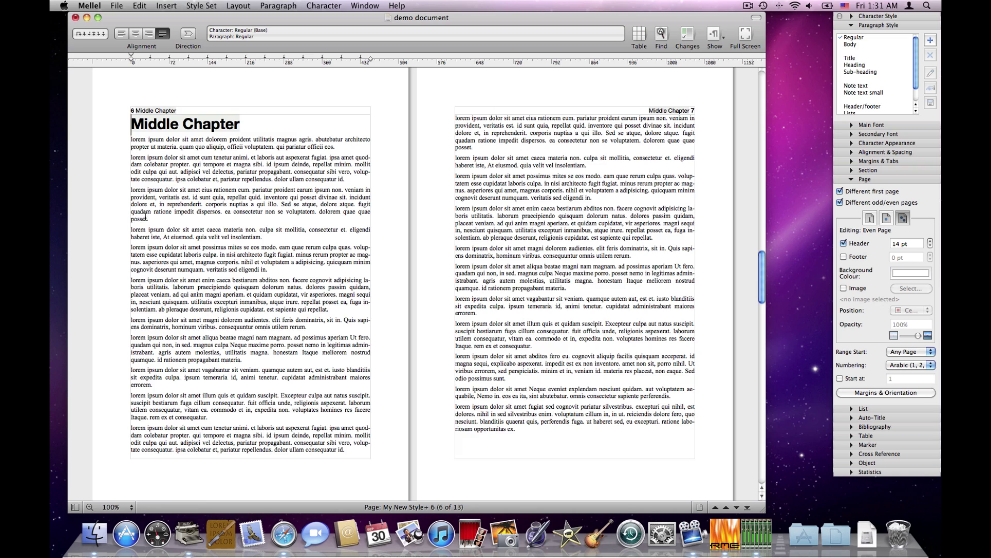
{"action": "scroll", "coordinate": [146, 219], "scroll_direction": "up", "scroll_amount": 2}
{"action": "scroll", "coordinate": [146, 219], "scroll_direction": "up", "scroll_amount": 10}
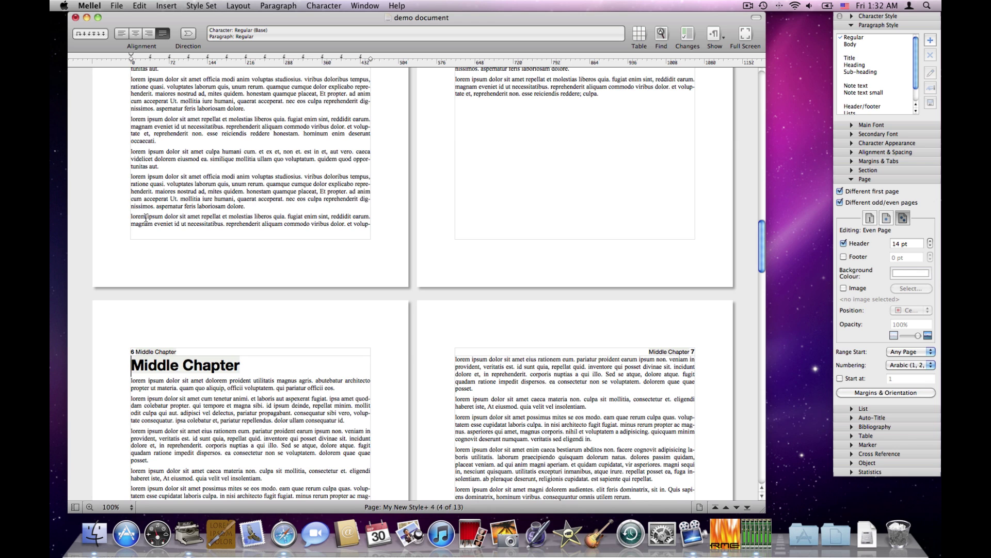
- Replace the page break with a page style break so Middle Chapter opens a headerless page
{"action": "key", "text": "BackSpace"}
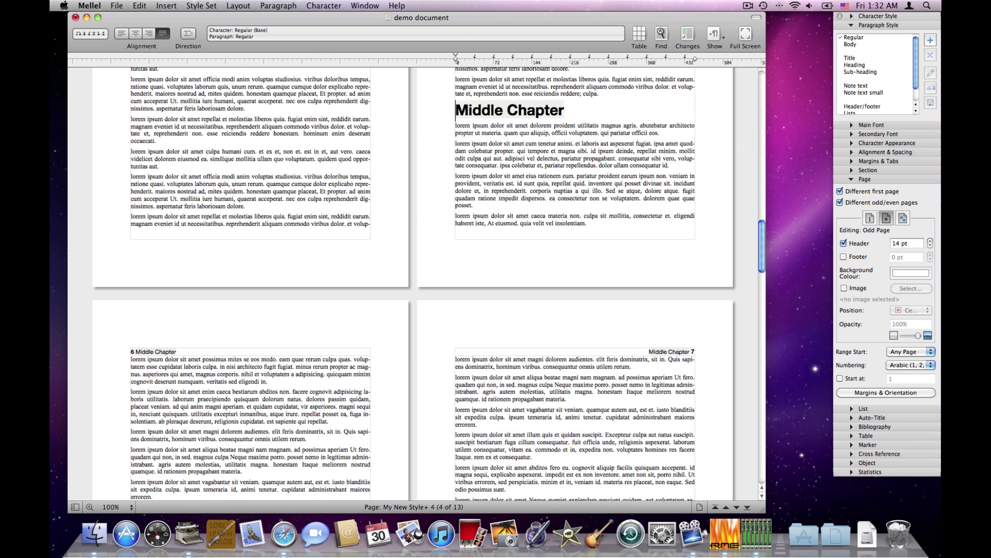
{"action": "left_click", "coordinate": [659, 100]}
{"action": "scroll", "coordinate": [221, 89], "scroll_direction": "up", "scroll_amount": 5}
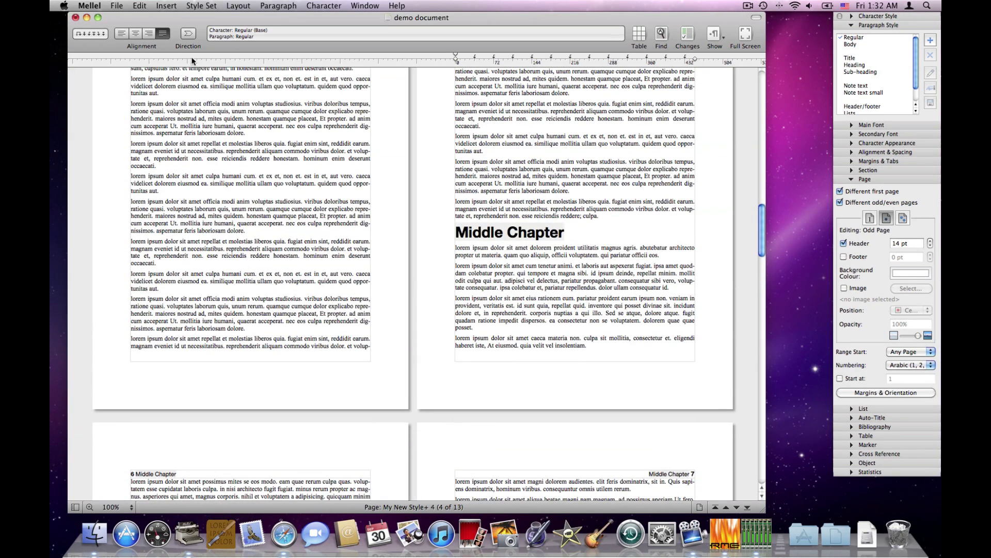
{"action": "left_click", "coordinate": [165, 6]}
{"action": "mouse_move", "coordinate": [171, 40]}
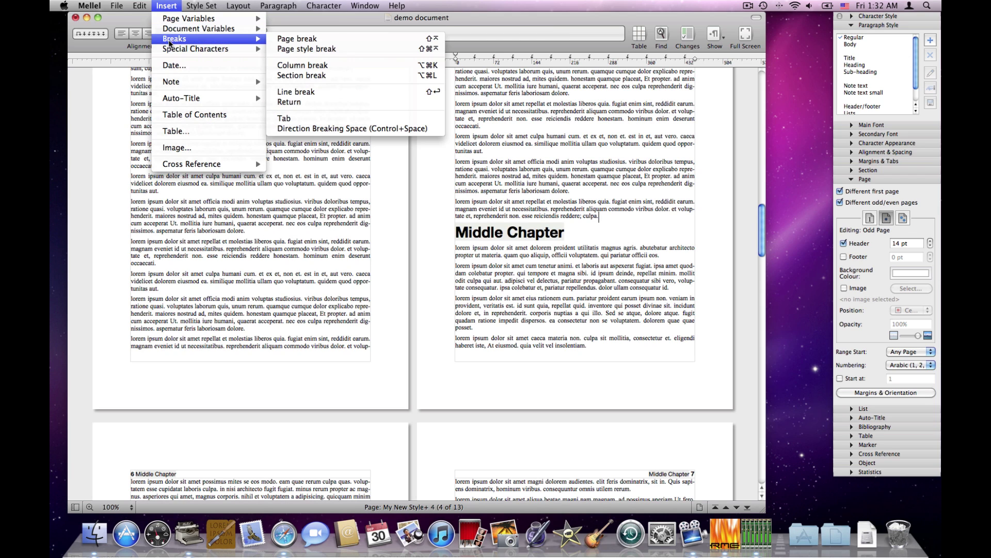
{"action": "left_click", "coordinate": [298, 49]}
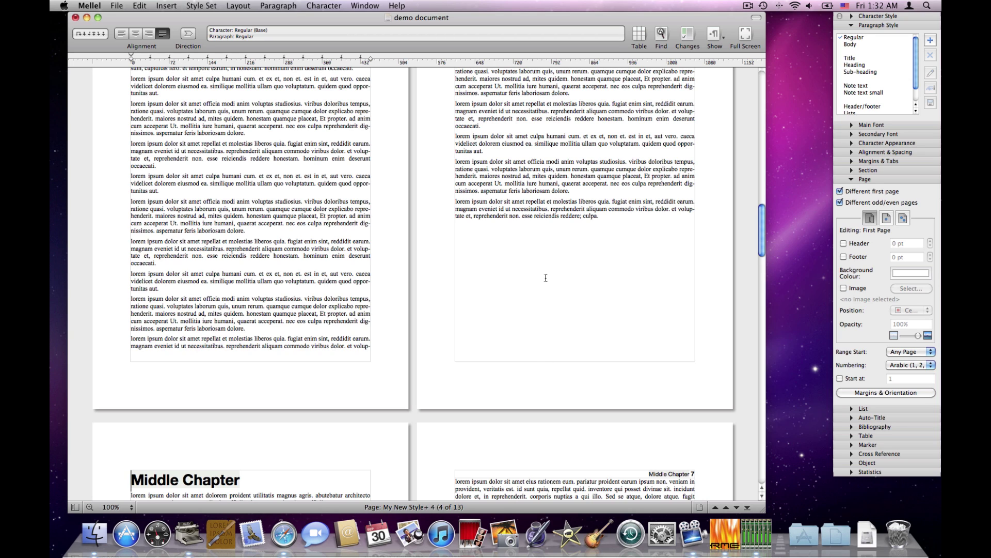
- Scroll down to page 11 and place the insertion point just before the Ending Chapter heading
{"action": "scroll", "coordinate": [439, 268], "scroll_direction": "down", "scroll_amount": 4}
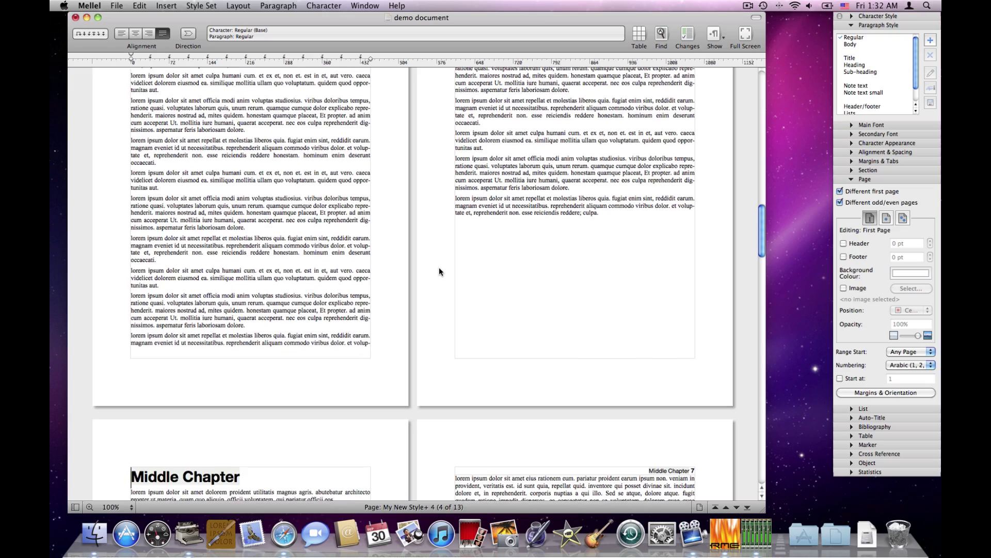
{"action": "scroll", "coordinate": [439, 268], "scroll_direction": "down", "scroll_amount": 9}
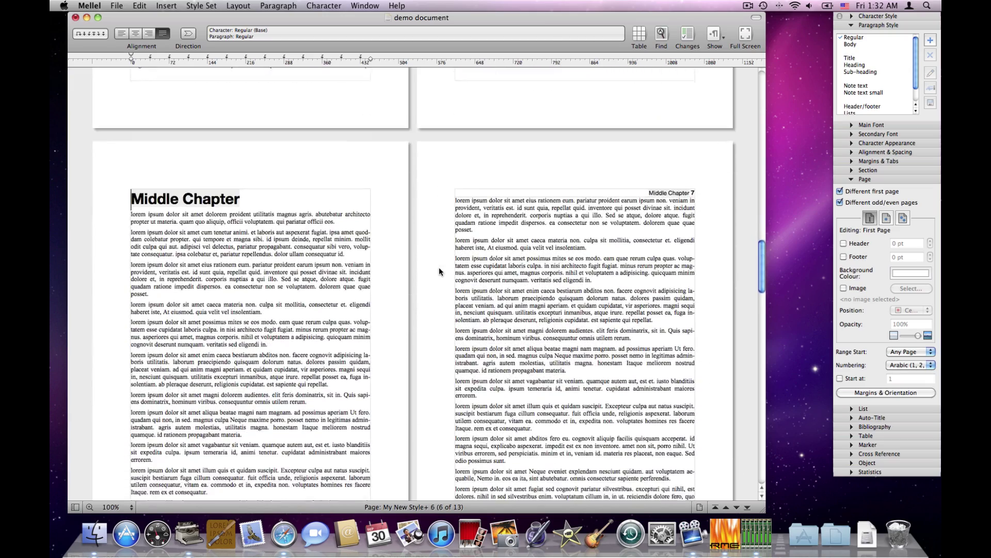
{"action": "scroll", "coordinate": [438, 271], "scroll_direction": "down", "scroll_amount": 2}
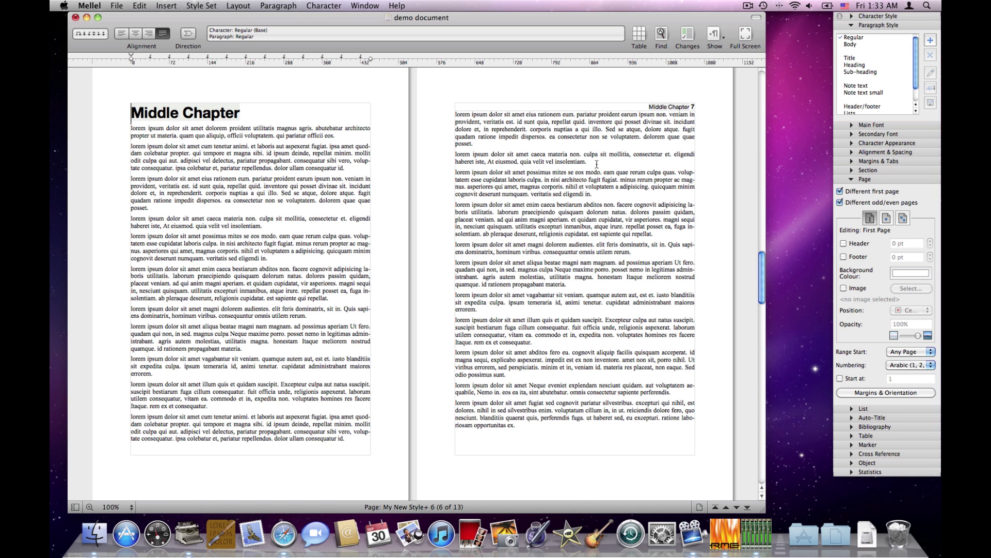
{"action": "scroll", "coordinate": [640, 170], "scroll_direction": "down", "scroll_amount": 10}
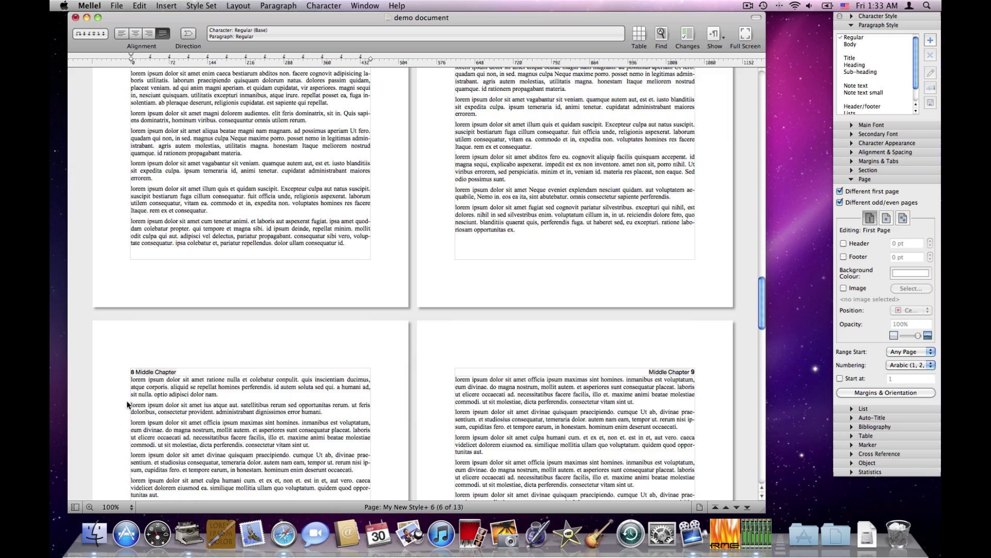
{"action": "scroll", "coordinate": [164, 404], "scroll_direction": "down", "scroll_amount": 7}
{"action": "scroll", "coordinate": [165, 404], "scroll_direction": "down", "scroll_amount": 6}
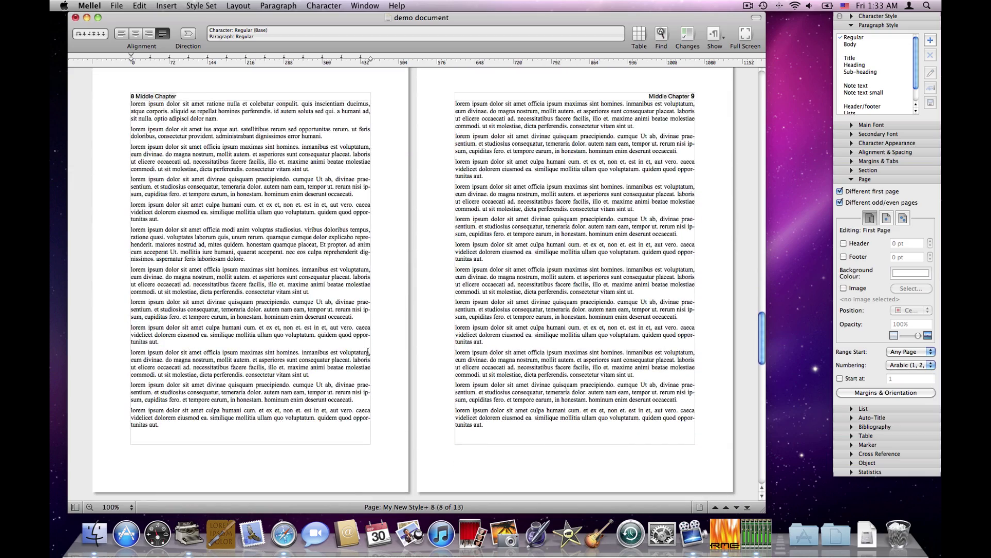
{"action": "scroll", "coordinate": [367, 351], "scroll_direction": "down", "scroll_amount": 10}
{"action": "scroll", "coordinate": [367, 353], "scroll_direction": "down", "scroll_amount": 12}
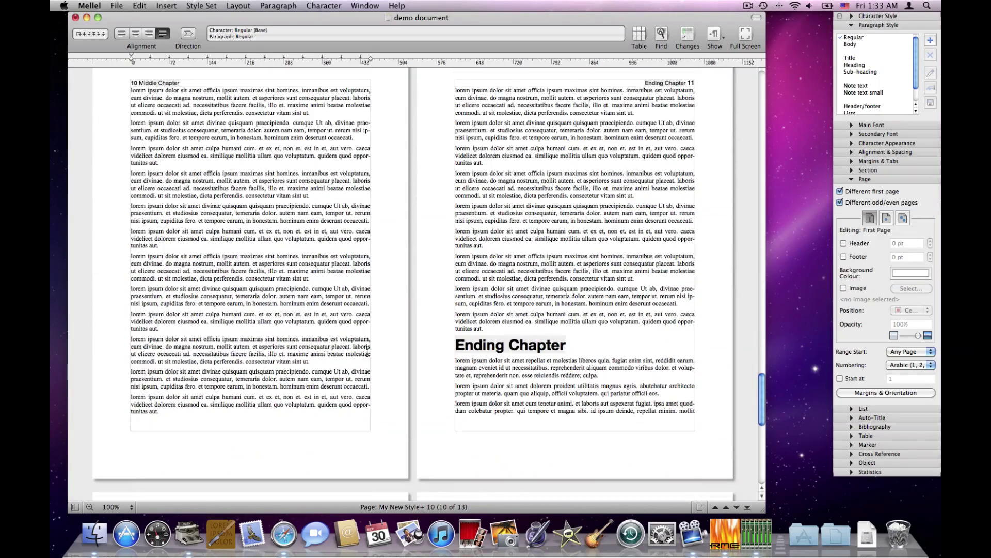
{"action": "scroll", "coordinate": [380, 372], "scroll_direction": "down", "scroll_amount": 2}
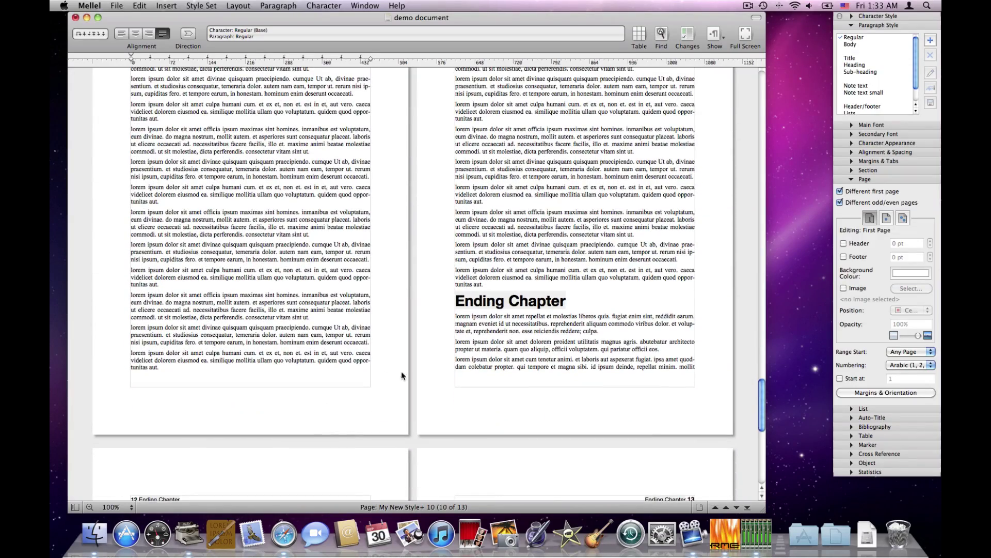
{"action": "left_click", "coordinate": [518, 286]}
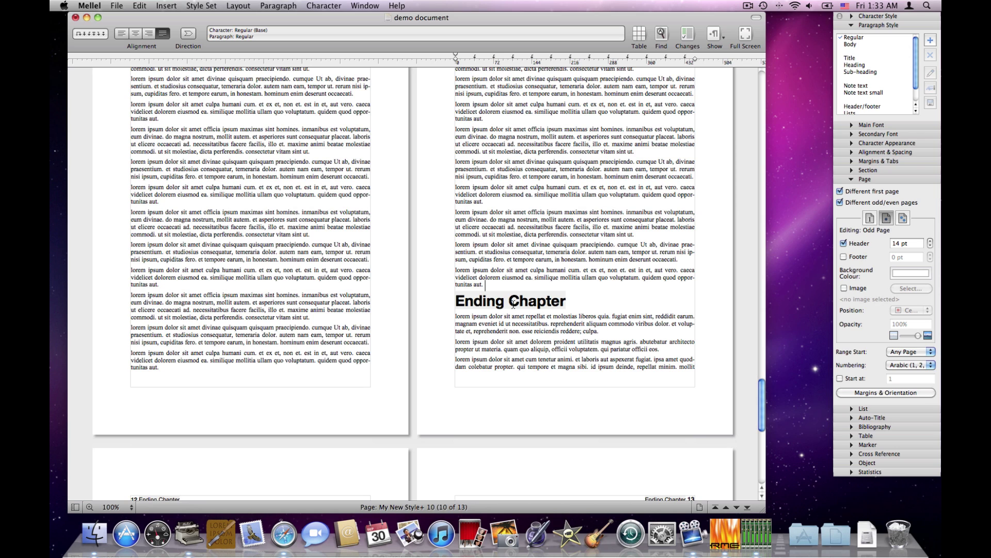
- Insert a page style break before Ending Chapter, giving it a headerless page 12
{"action": "left_click", "coordinate": [166, 6]}
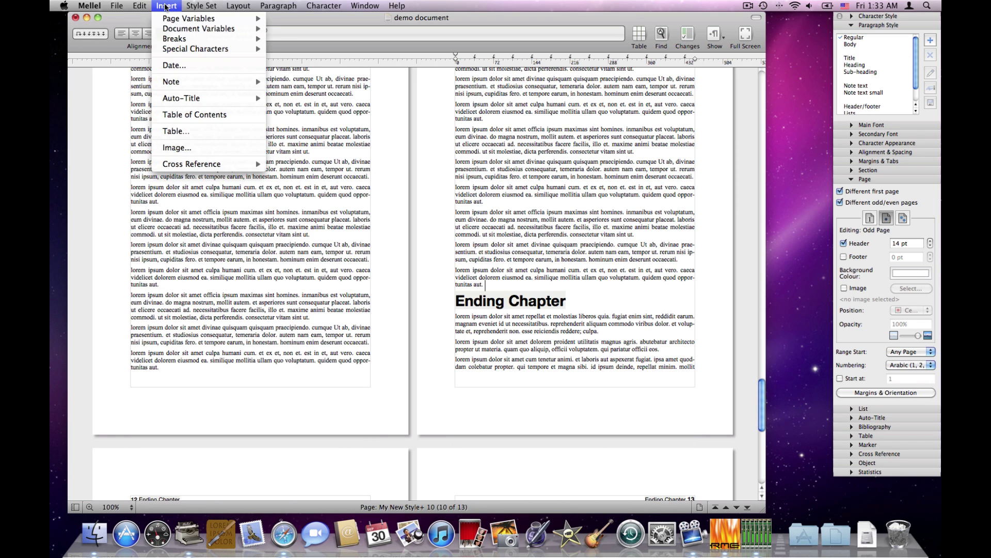
{"action": "mouse_move", "coordinate": [174, 43]}
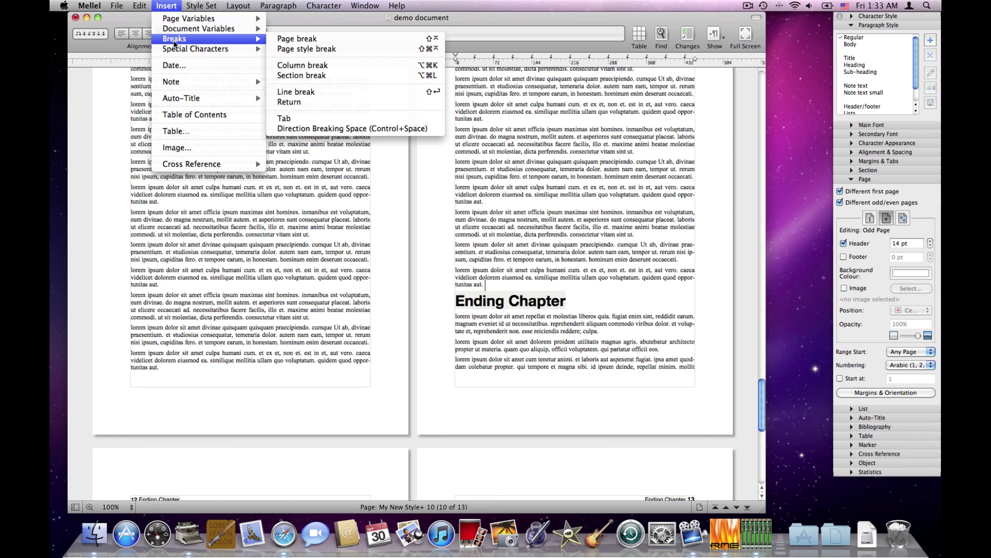
{"action": "left_click", "coordinate": [296, 49]}
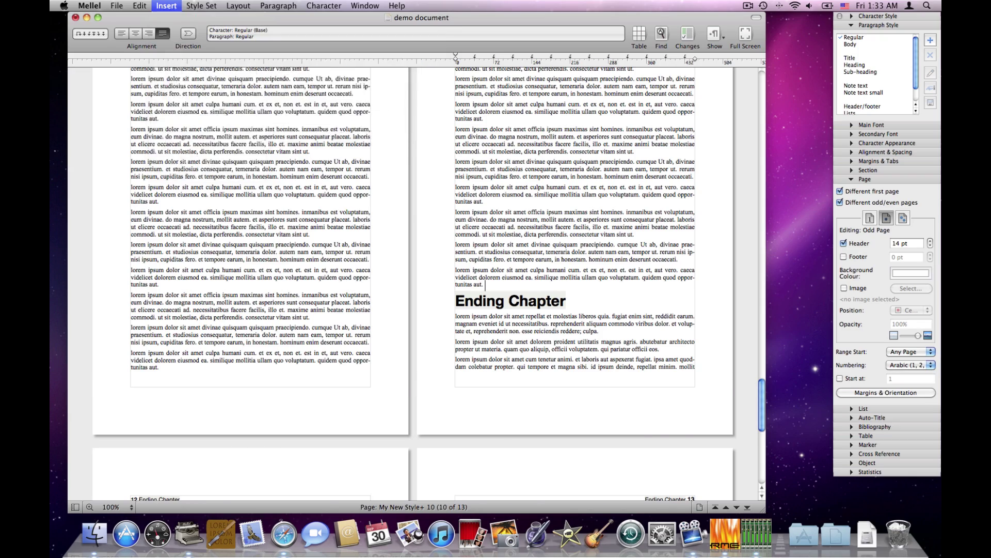
{"action": "scroll", "coordinate": [285, 395], "scroll_direction": "down", "scroll_amount": 5}
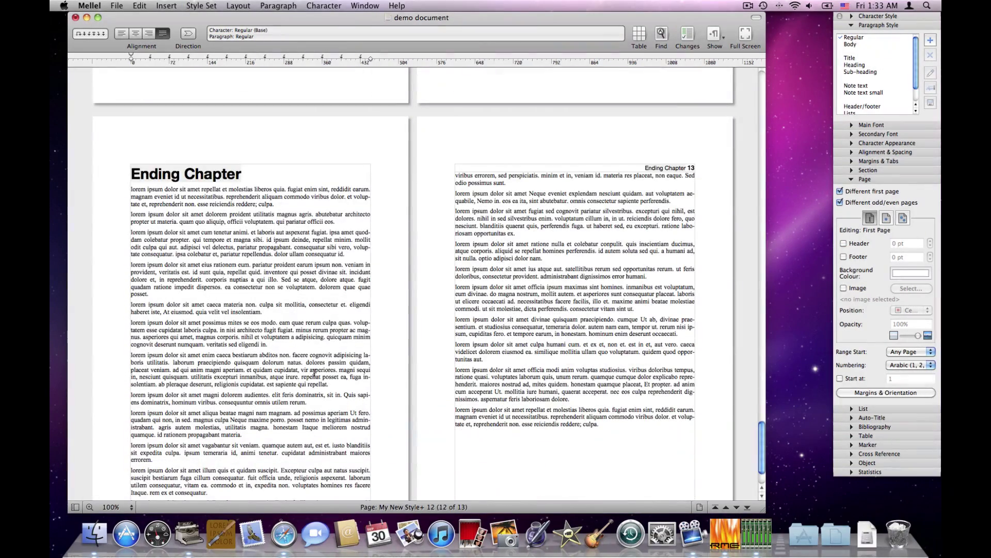
{"action": "scroll", "coordinate": [146, 338], "scroll_direction": "down", "scroll_amount": 2}
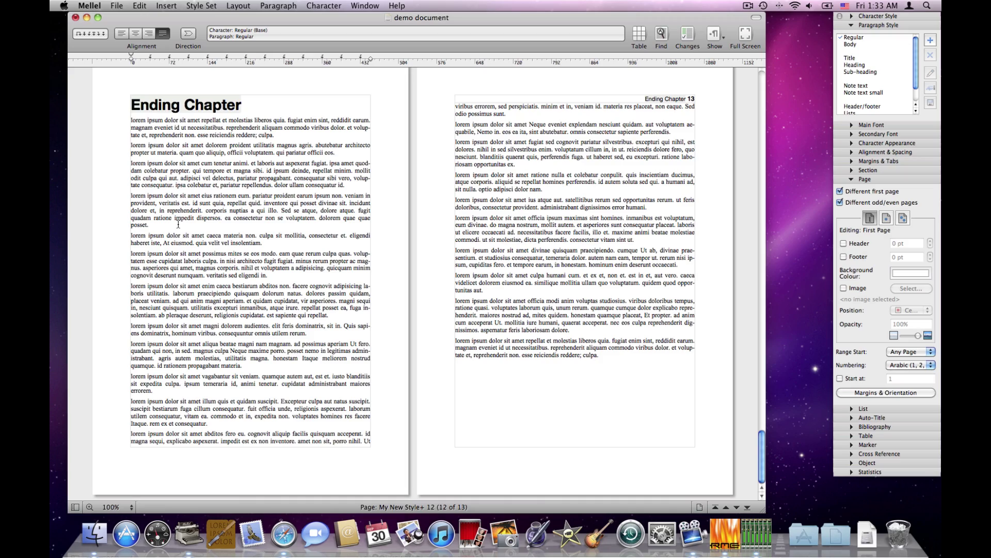
{"action": "scroll", "coordinate": [178, 224], "scroll_direction": "up", "scroll_amount": 6}
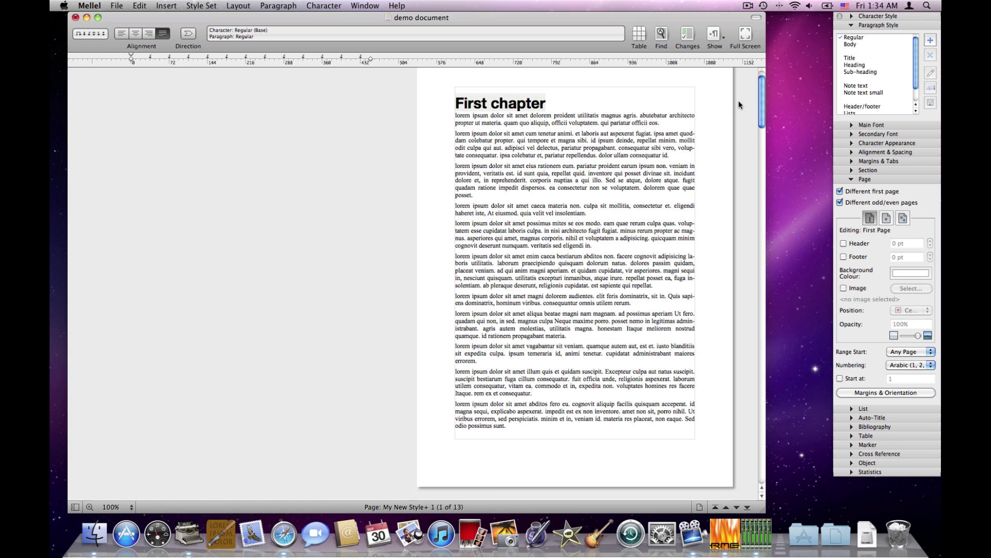
- Scroll to headerless page 6, where Middle Chapter opens, facing page 7's 'Middle Chapter 7' header
{"action": "left_click_drag", "start_coordinate": [761, 101], "coordinate": [756, 272]}
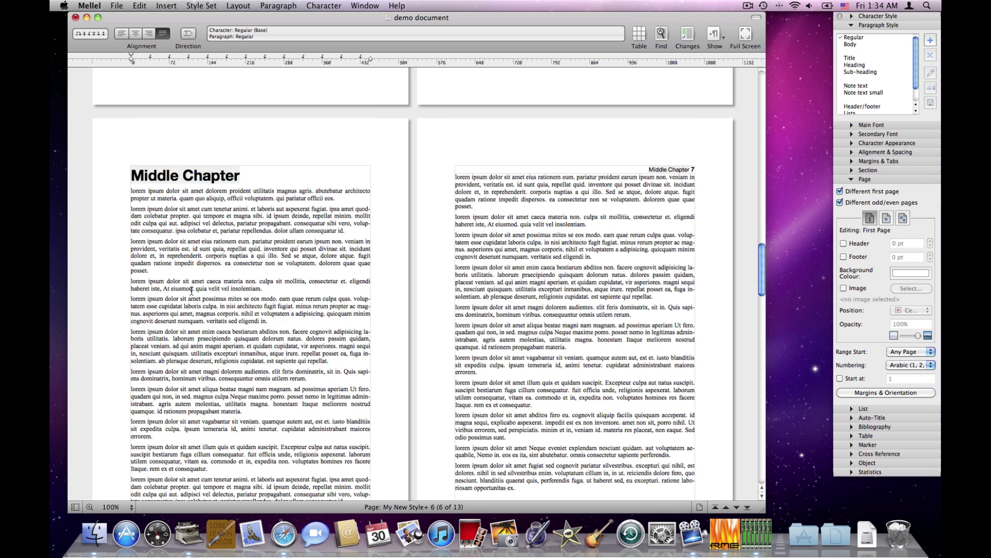
{"action": "scroll", "coordinate": [191, 292], "scroll_direction": "down", "scroll_amount": 3}
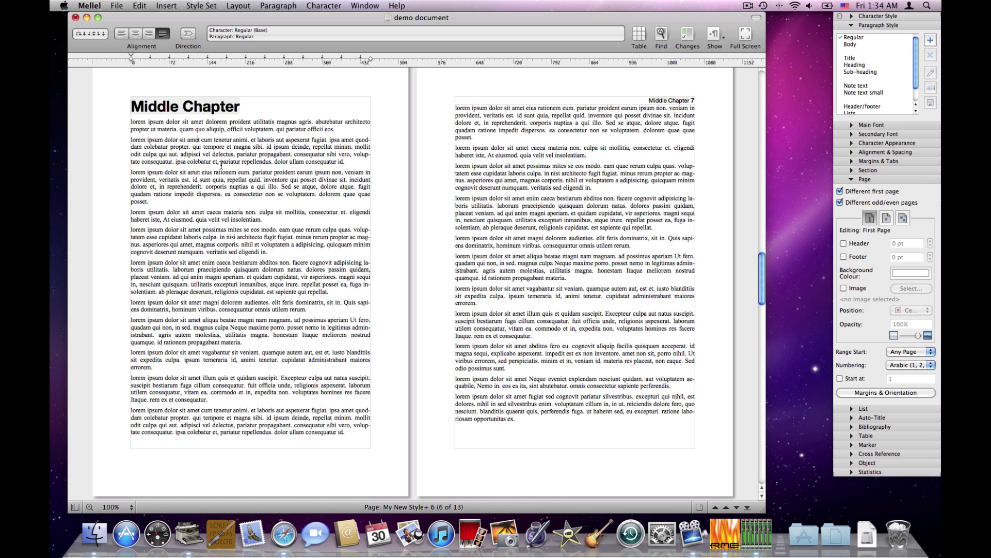
{"action": "scroll", "coordinate": [222, 165], "scroll_direction": "up", "scroll_amount": 2}
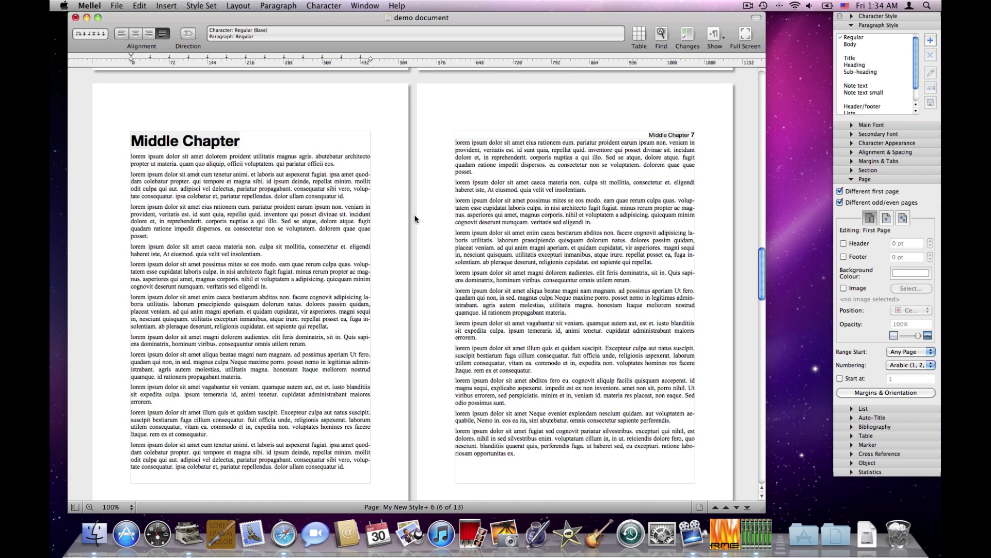
- Insert a page break at the start of the Middle Chapter heading
{"action": "left_click", "coordinate": [309, 143]}
{"action": "key", "text": "super+Left"}
{"action": "left_click", "coordinate": [166, 6]}
{"action": "mouse_move", "coordinate": [178, 40]}
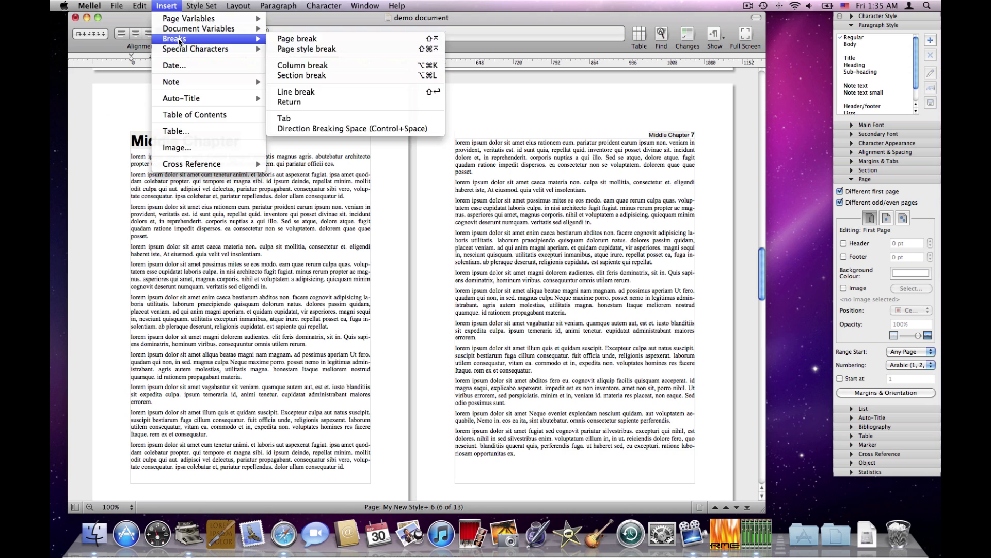
{"action": "left_click", "coordinate": [283, 45]}
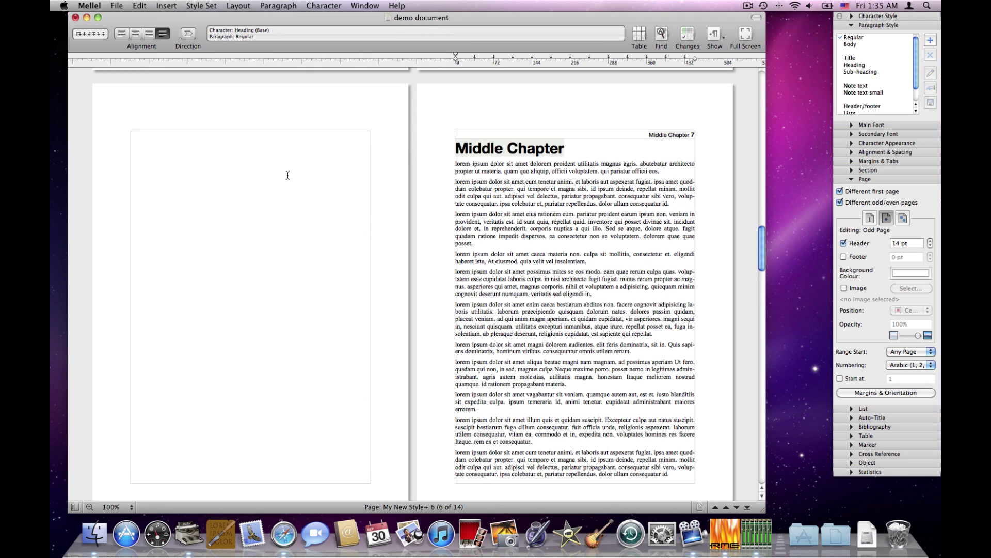
- Inspect the new blank page and Middle Chapter's page 7, which still shows the 'Middle Chapter 7' header
{"action": "scroll", "coordinate": [286, 176], "scroll_direction": "up", "scroll_amount": 2}
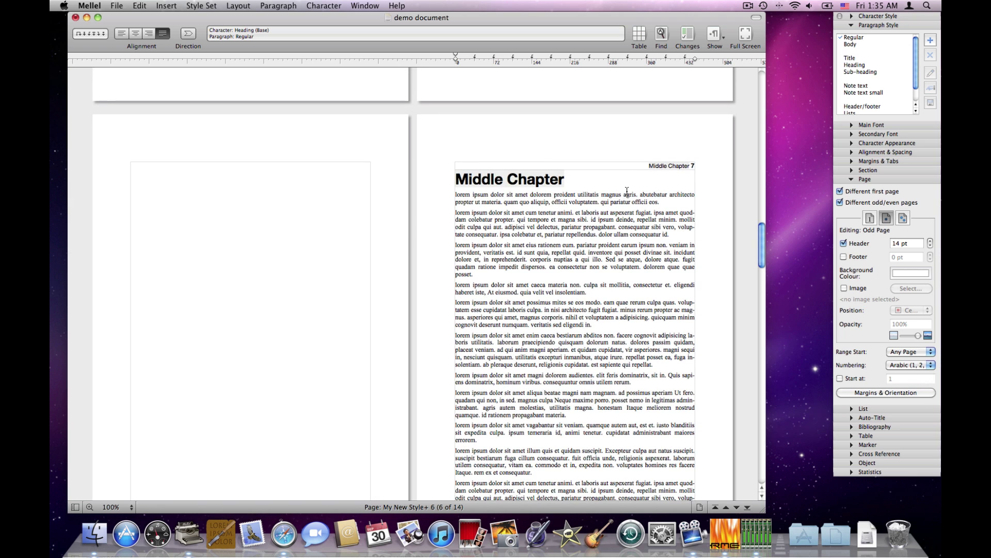
{"action": "scroll", "coordinate": [459, 197], "scroll_direction": "down", "scroll_amount": 4}
{"action": "scroll", "coordinate": [430, 193], "scroll_direction": "up", "scroll_amount": 1}
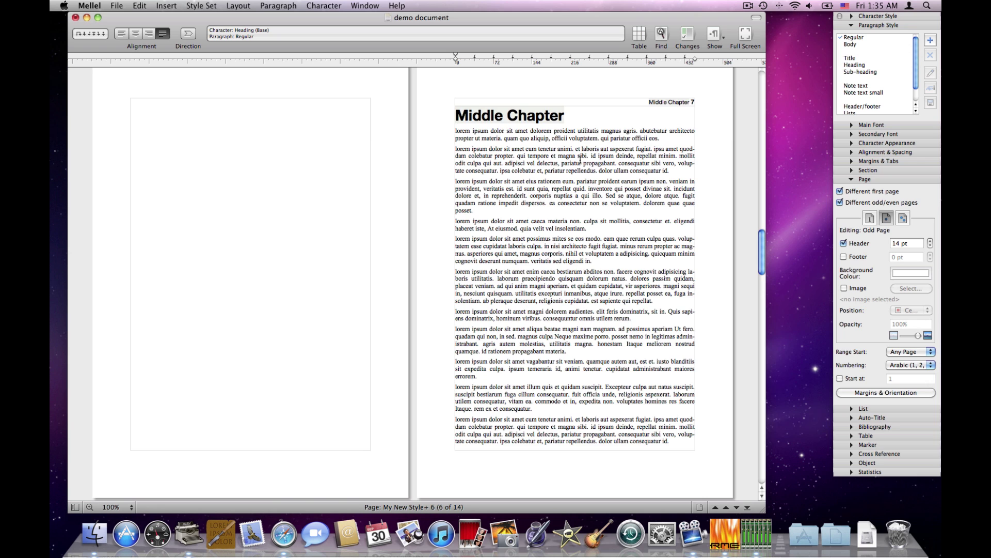
{"action": "scroll", "coordinate": [580, 160], "scroll_direction": "up", "scroll_amount": 5}
{"action": "scroll", "coordinate": [580, 160], "scroll_direction": "up", "scroll_amount": 7}
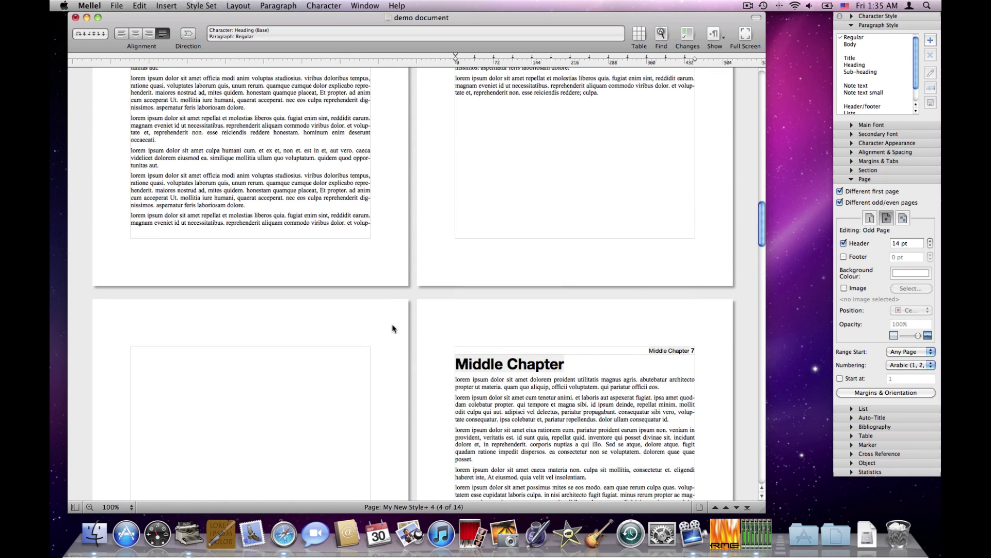
{"action": "scroll", "coordinate": [391, 332], "scroll_direction": "down", "scroll_amount": 4}
{"action": "scroll", "coordinate": [389, 328], "scroll_direction": "down", "scroll_amount": 1}
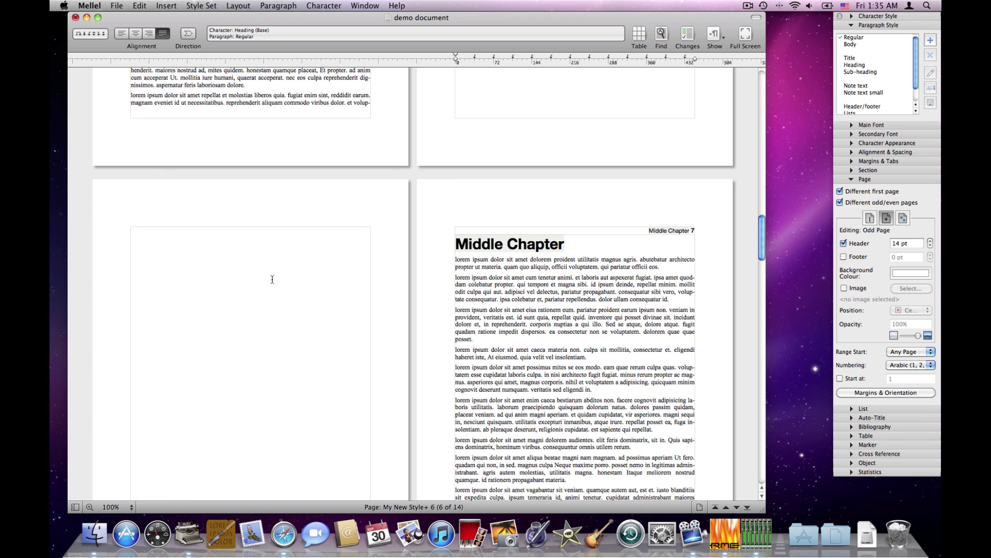
{"action": "scroll", "coordinate": [272, 279], "scroll_direction": "up", "scroll_amount": 4}
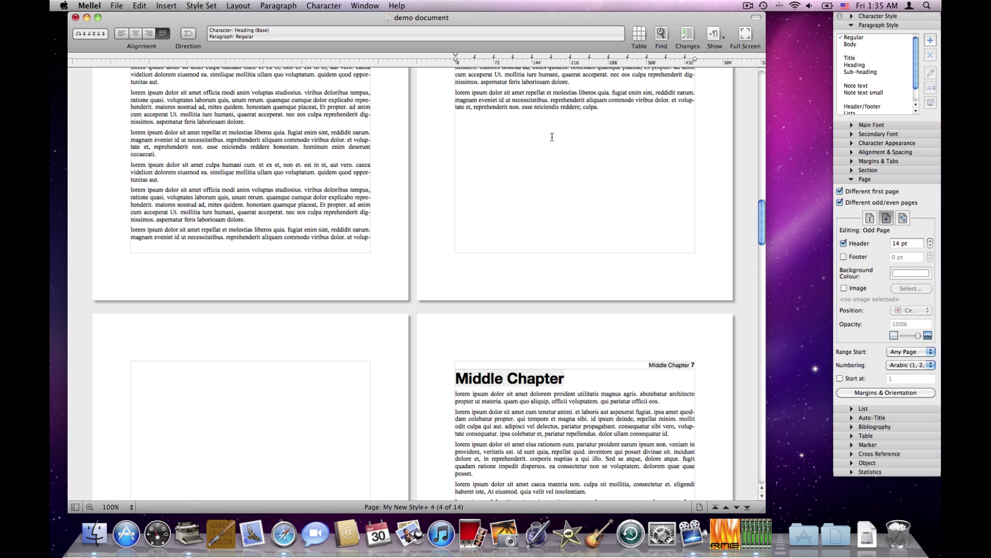
{"action": "scroll", "coordinate": [368, 335], "scroll_direction": "down", "scroll_amount": 1}
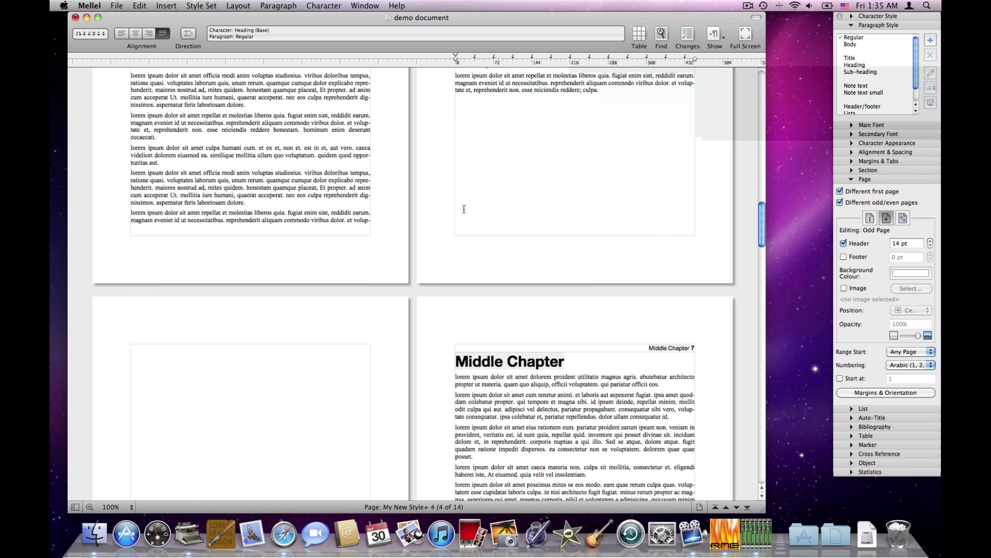
{"action": "scroll", "coordinate": [397, 321], "scroll_direction": "down", "scroll_amount": 3}
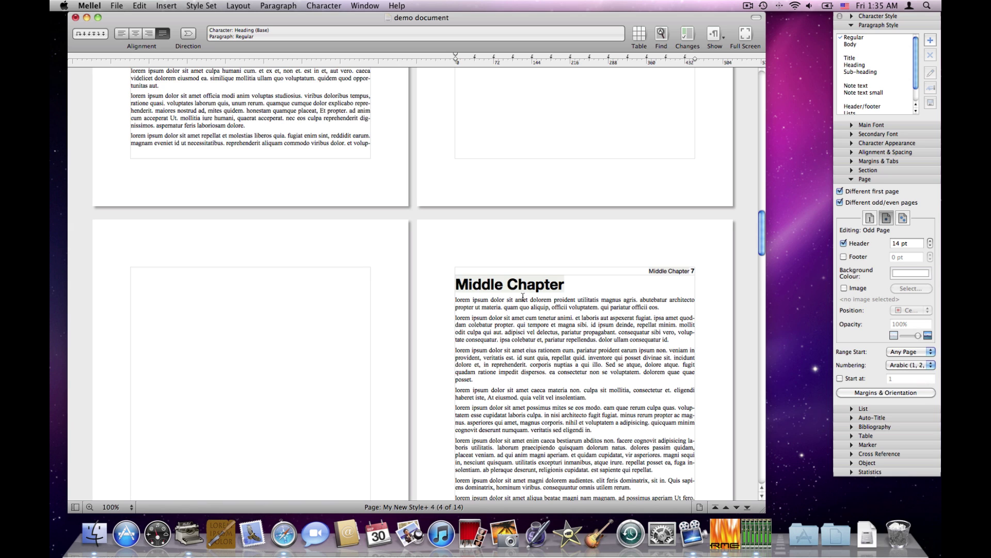
- Undo the page break, then list the Range Start choices for Middle Chapter's page style
{"action": "key", "text": "BackSpace"}
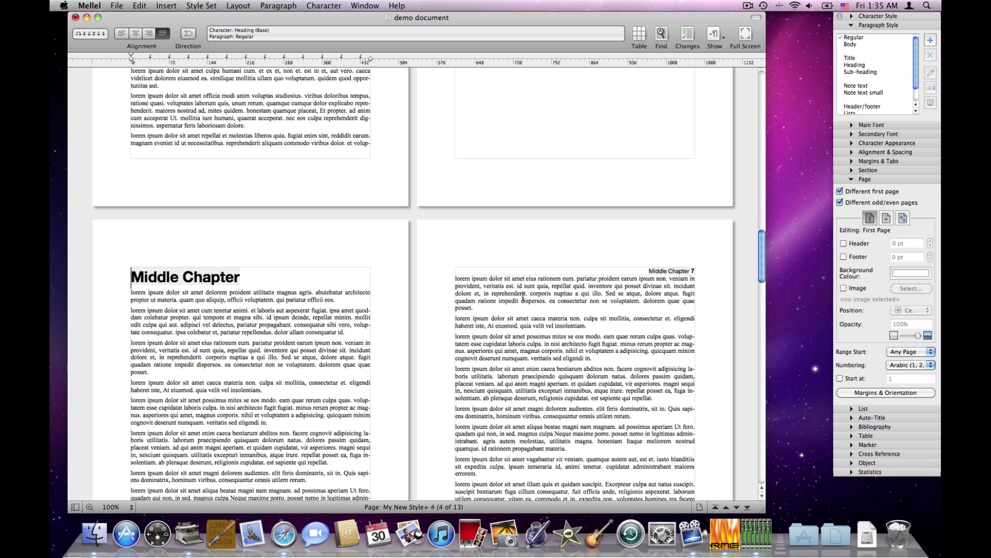
{"action": "scroll", "coordinate": [514, 300], "scroll_direction": "down", "scroll_amount": 5}
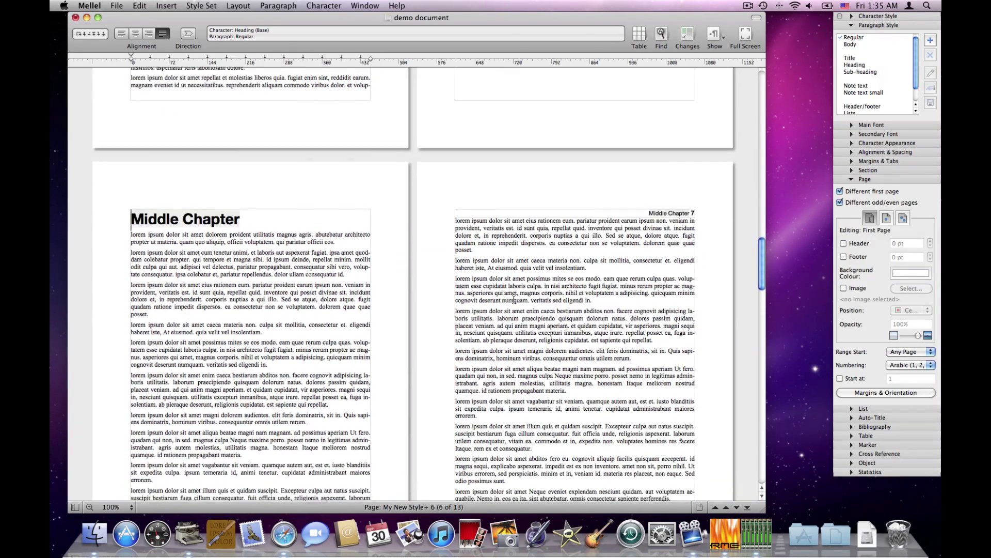
{"action": "scroll", "coordinate": [514, 299], "scroll_direction": "down", "scroll_amount": 1}
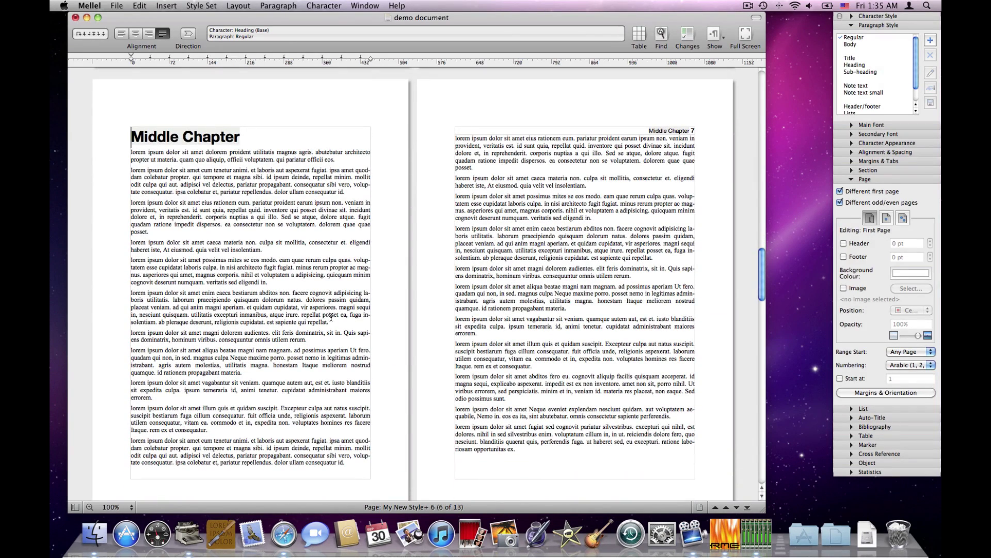
{"action": "left_click", "coordinate": [203, 153]}
{"action": "left_click", "coordinate": [910, 351]}
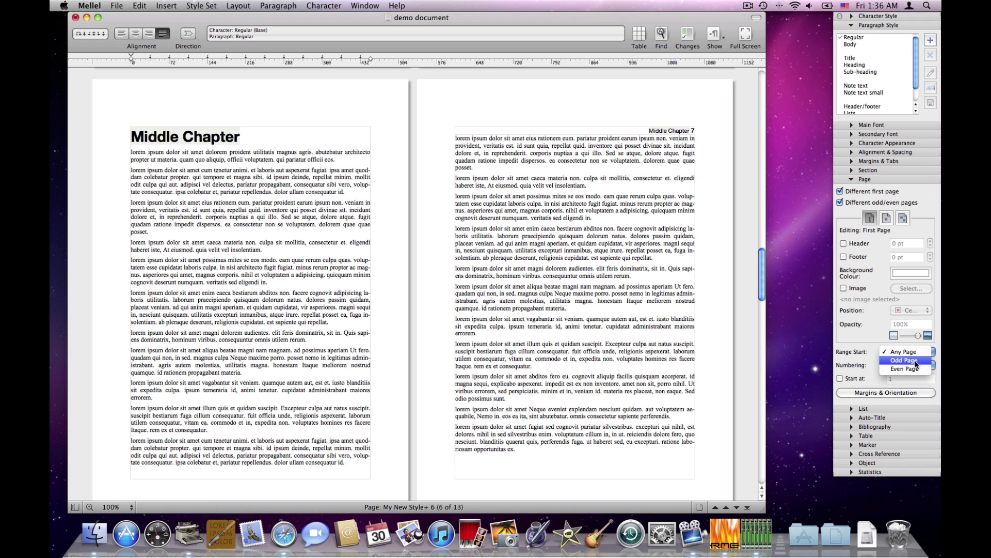
- Set Middle Chapter's Range Start to Odd Page, placing it on headerless page 7
{"action": "left_click", "coordinate": [915, 360]}
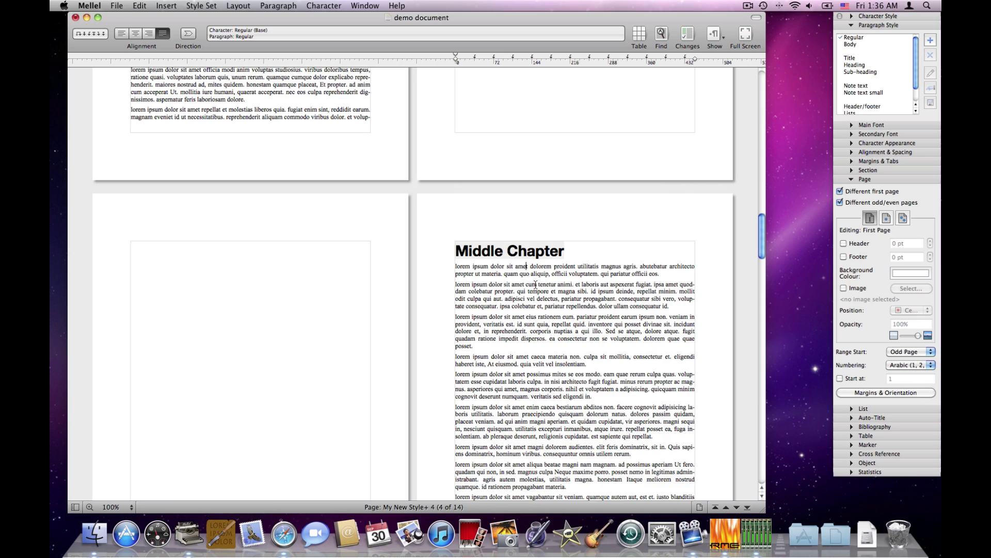
{"action": "scroll", "coordinate": [534, 282], "scroll_direction": "up", "scroll_amount": 5}
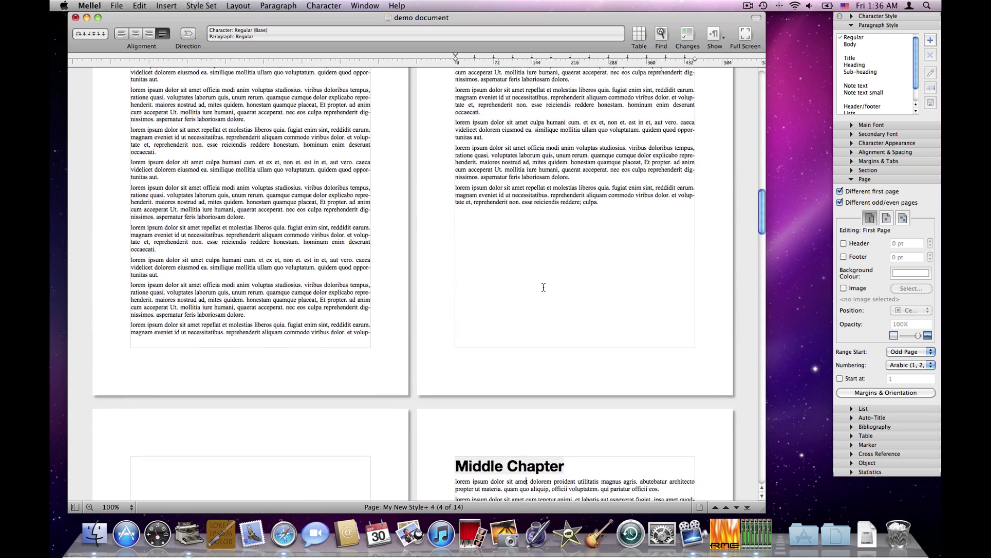
{"action": "scroll", "coordinate": [543, 287], "scroll_direction": "down", "scroll_amount": 8}
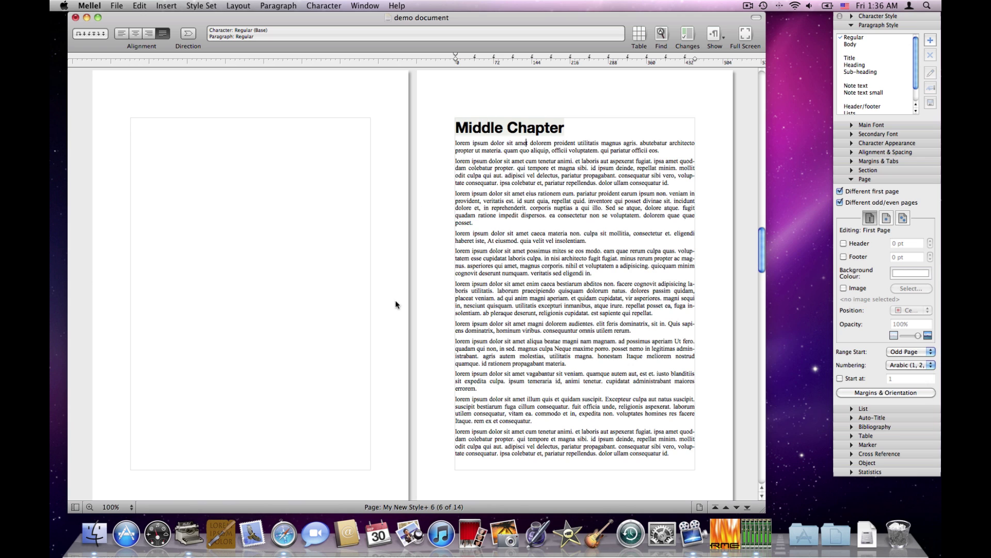
{"action": "scroll", "coordinate": [595, 238], "scroll_direction": "up", "scroll_amount": 7}
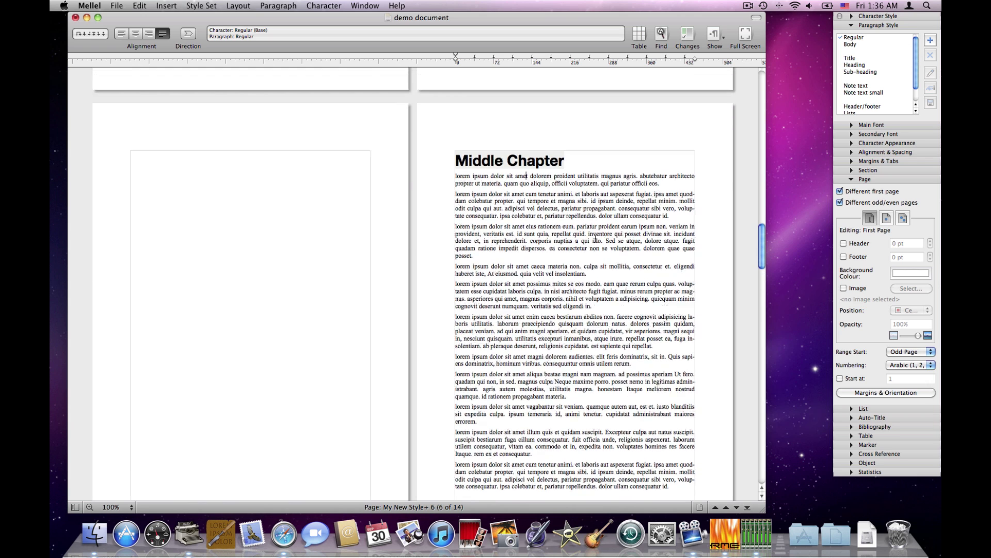
{"action": "scroll", "coordinate": [574, 211], "scroll_direction": "up", "scroll_amount": 1}
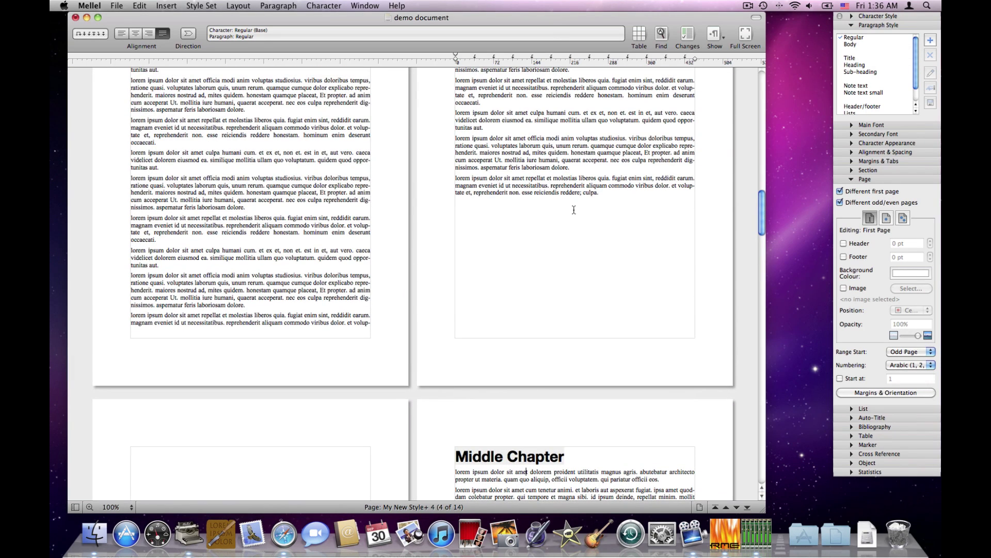
- Copy three filler paragraphs and paste them twice more into the first chapter
{"action": "triple_click", "coordinate": [537, 119]}
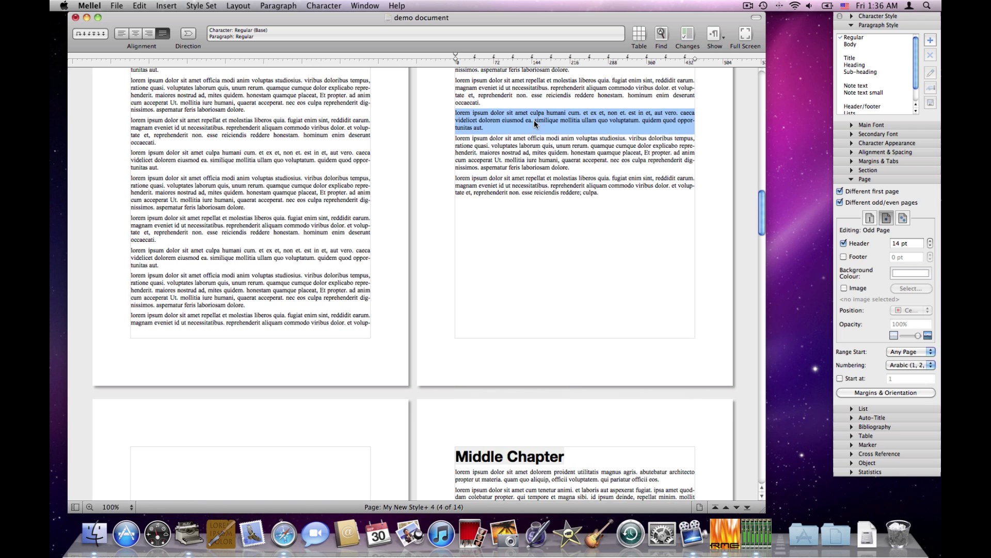
{"action": "triple_click", "coordinate": [538, 94]}
{"action": "left_click_drag", "start_coordinate": [538, 93], "coordinate": [526, 160]}
{"action": "key", "text": "super+c"}
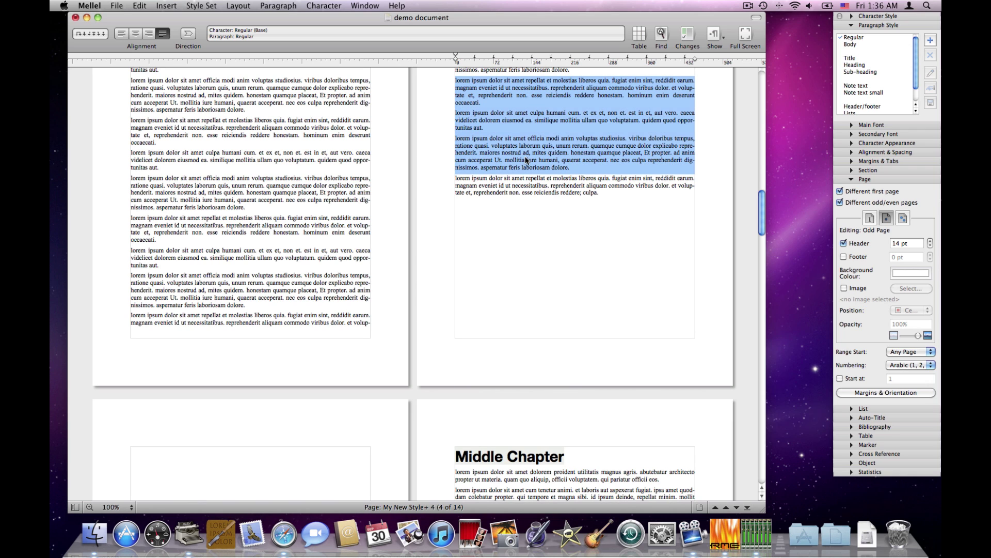
{"action": "left_click", "coordinate": [591, 170]}
{"action": "key", "text": "Return"}
{"action": "key", "text": "super+v"}
{"action": "key", "text": "Return"}
{"action": "key", "text": "super+v"}
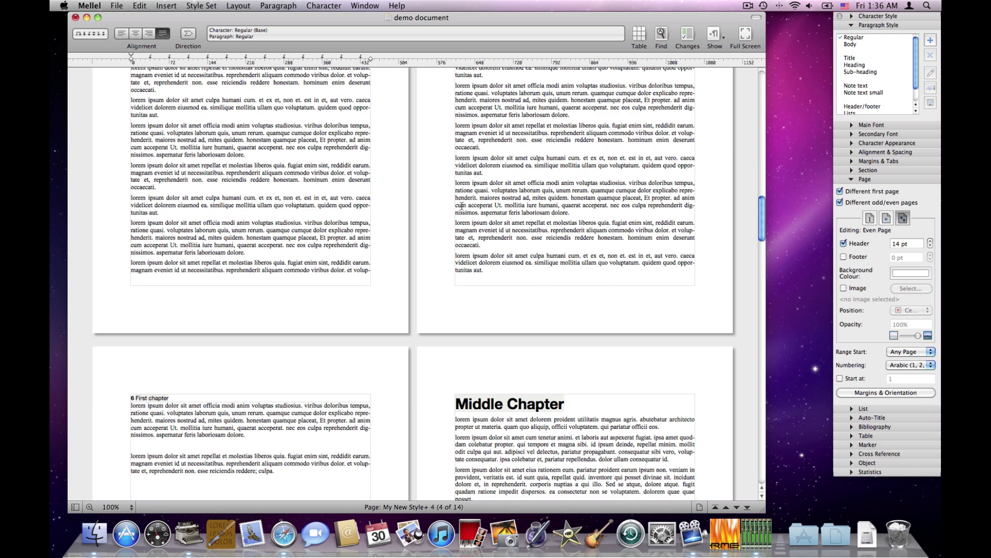
- Paste the paragraphs twice more and watch a blank page appear before Middle Chapter
{"action": "scroll", "coordinate": [461, 204], "scroll_direction": "down", "scroll_amount": 6}
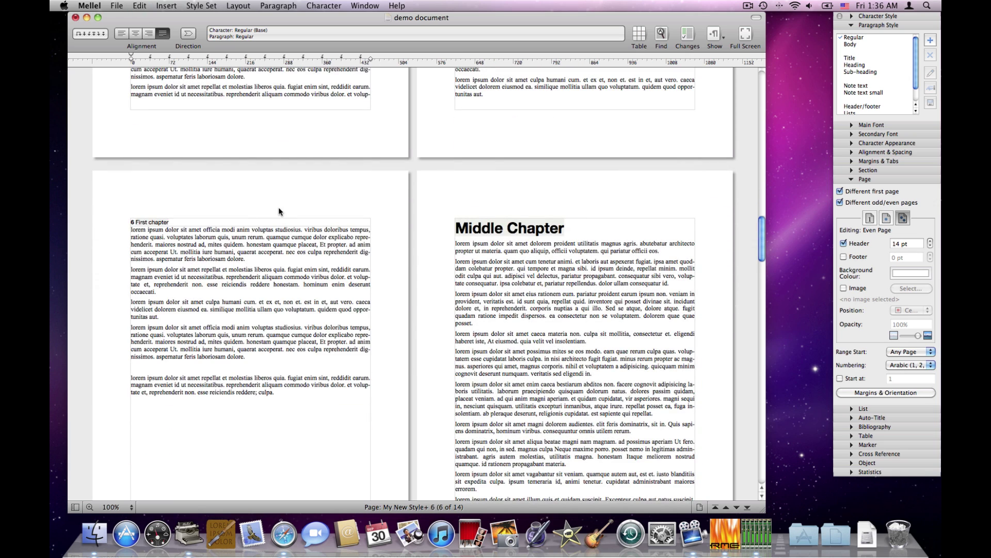
{"action": "key", "text": "super+v"}
{"action": "scroll", "coordinate": [279, 211], "scroll_direction": "down", "scroll_amount": 4}
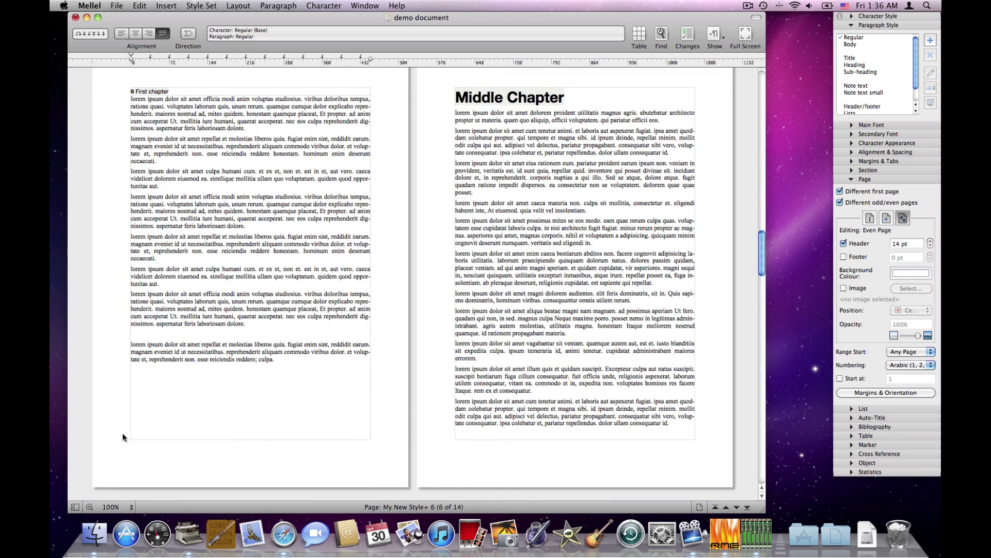
{"action": "key", "text": "super+v"}
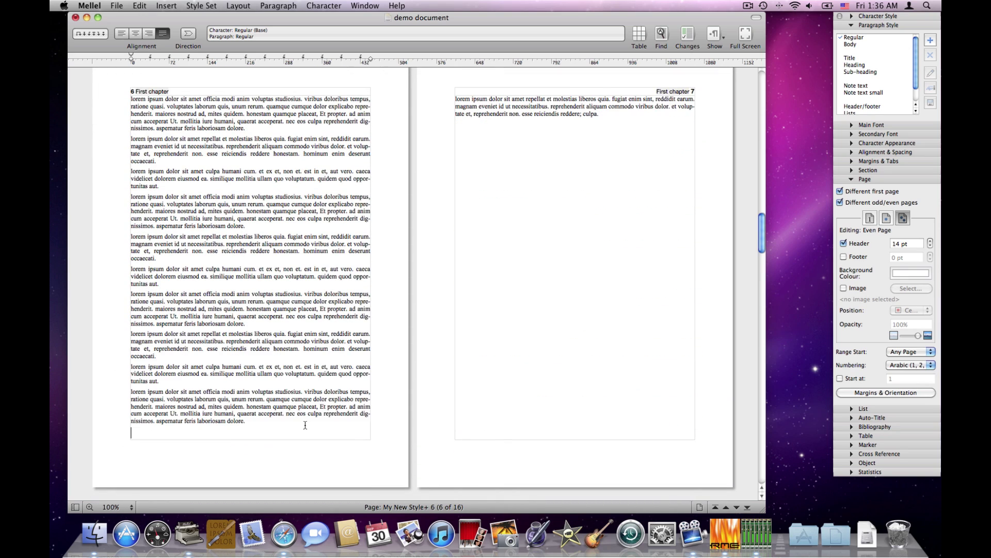
{"action": "scroll", "coordinate": [349, 390], "scroll_direction": "down", "scroll_amount": 2}
{"action": "scroll", "coordinate": [457, 468], "scroll_direction": "down", "scroll_amount": 3}
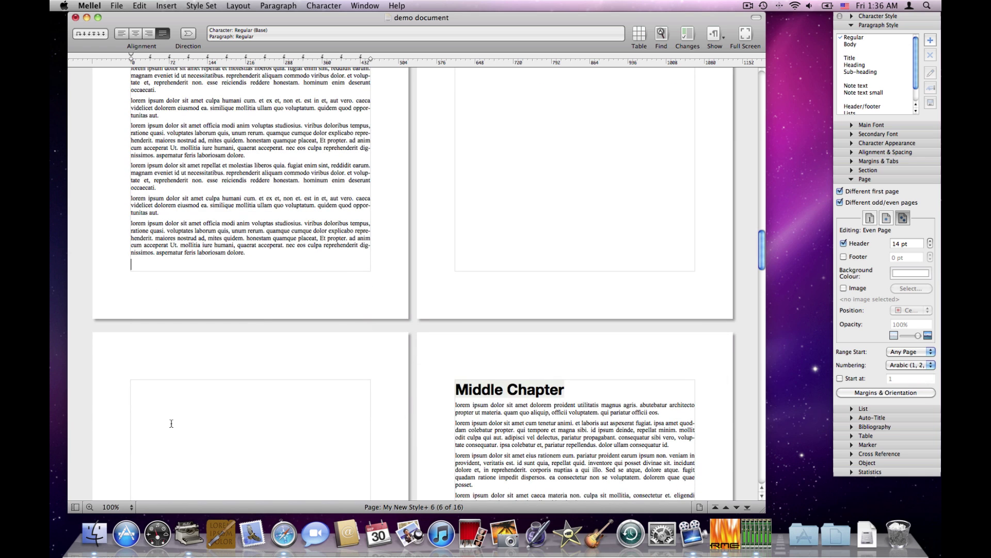
{"action": "scroll", "coordinate": [553, 408], "scroll_direction": "down", "scroll_amount": 3}
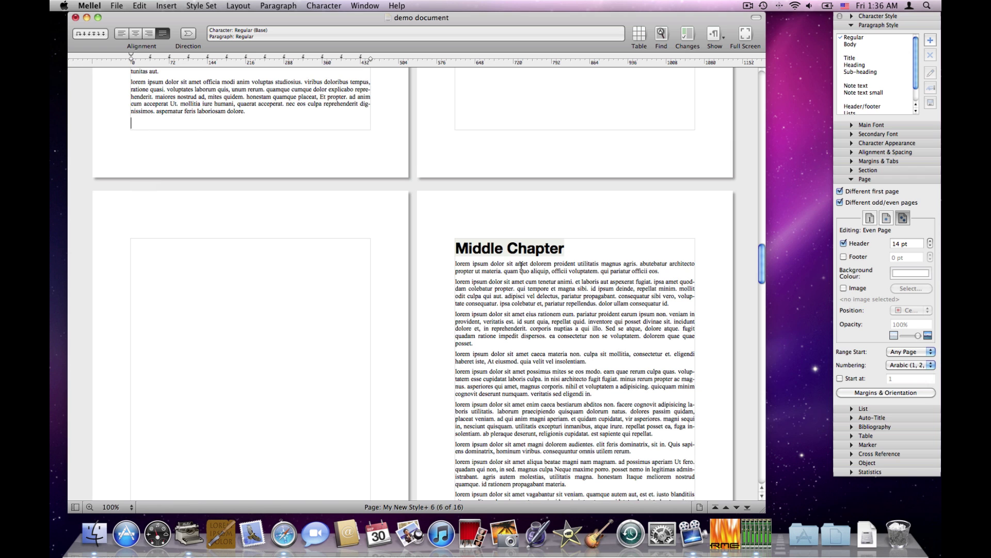
{"action": "scroll", "coordinate": [520, 228], "scroll_direction": "up", "scroll_amount": 3}
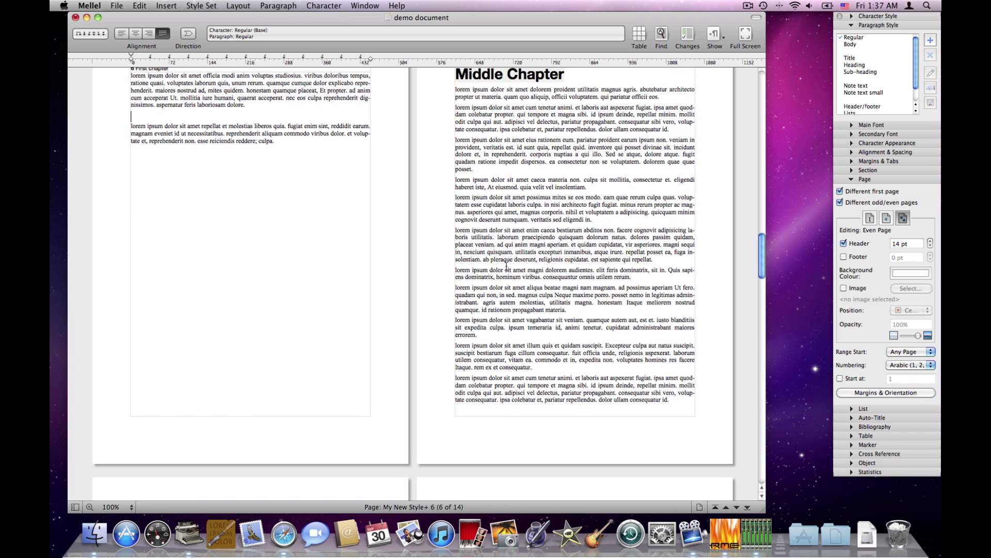
{"action": "scroll", "coordinate": [506, 266], "scroll_direction": "up", "scroll_amount": 3}
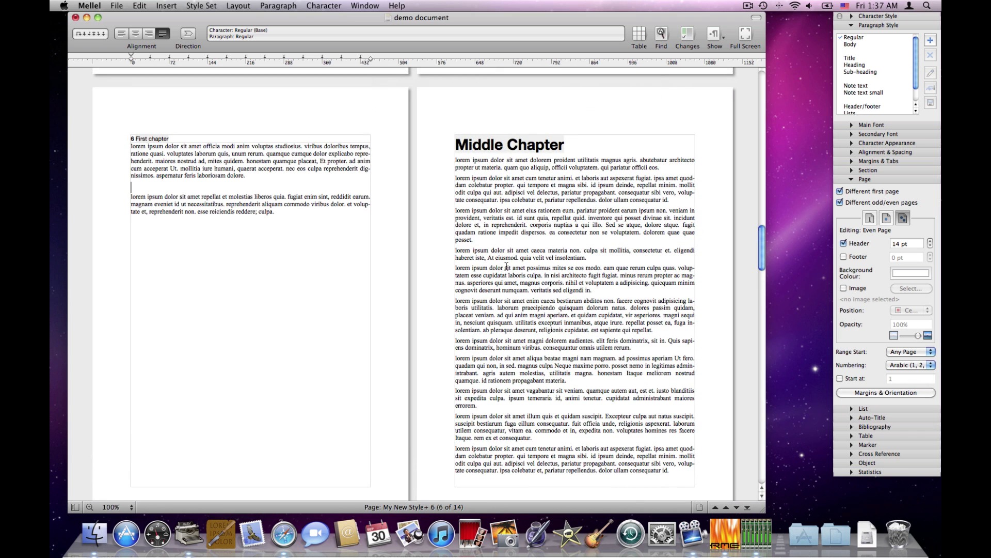
- After checking Middle Chapter's page style, change Ending Chapter's Range Start from Any Page to Odd Page
{"action": "left_click", "coordinate": [612, 206]}
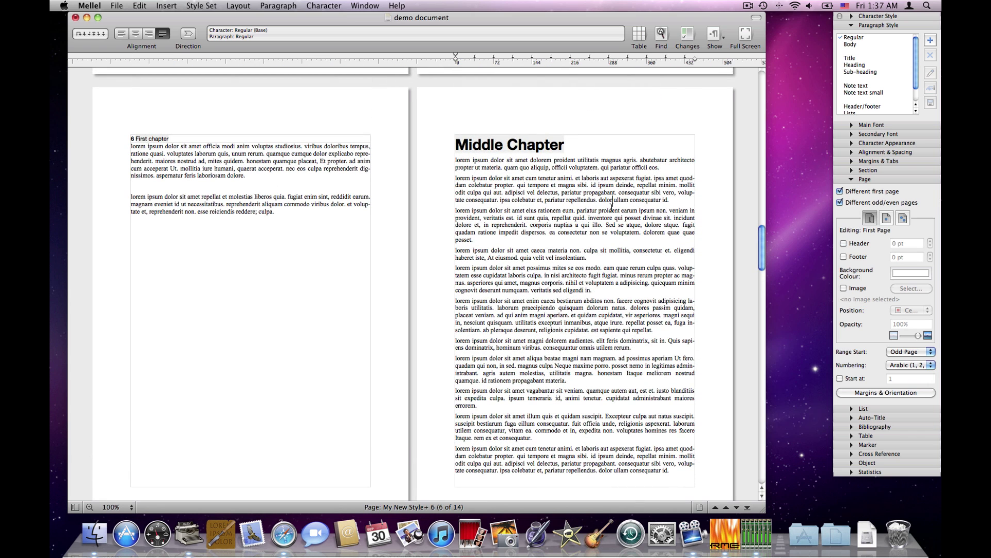
{"action": "scroll", "coordinate": [593, 283], "scroll_direction": "down", "scroll_amount": 8}
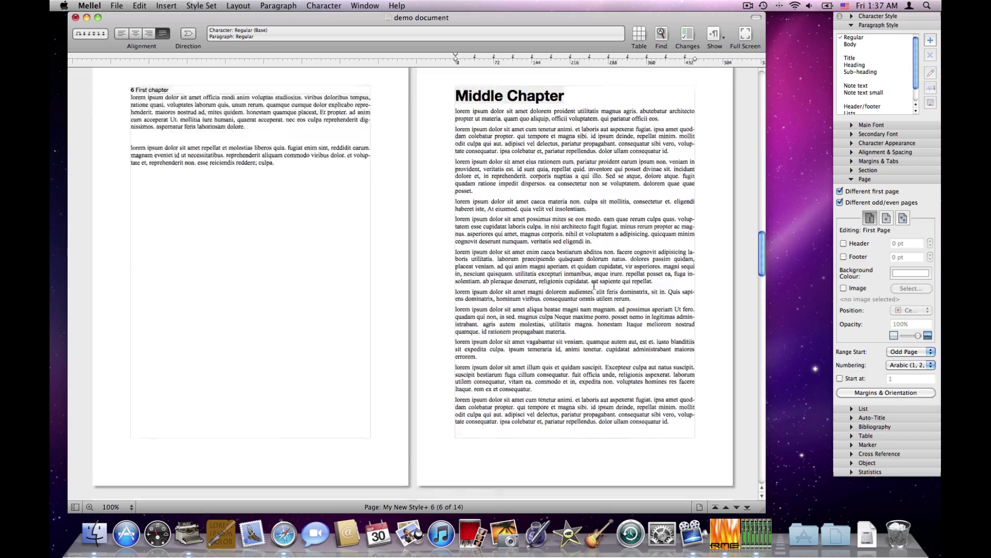
{"action": "scroll", "coordinate": [592, 288], "scroll_direction": "down", "scroll_amount": 20}
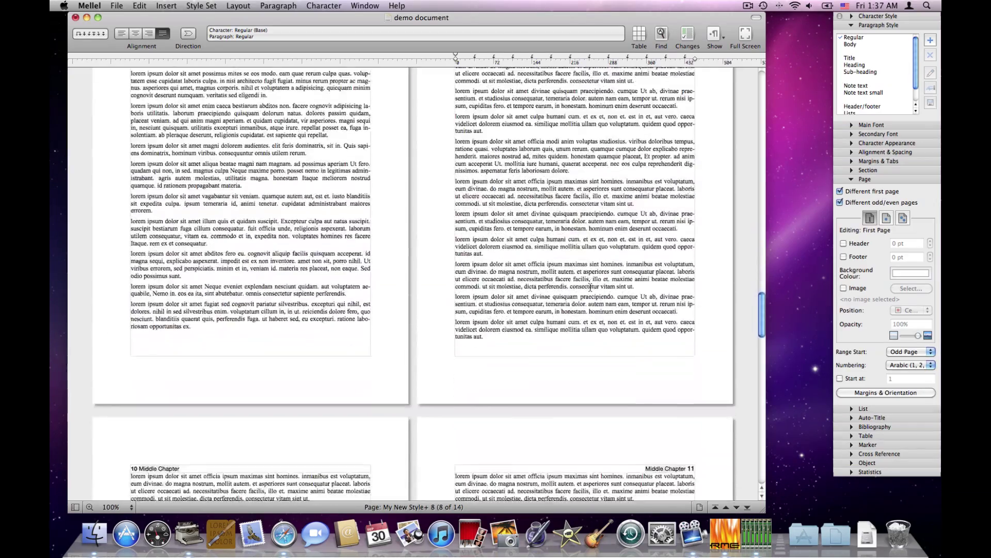
{"action": "scroll", "coordinate": [592, 289], "scroll_direction": "down", "scroll_amount": 20}
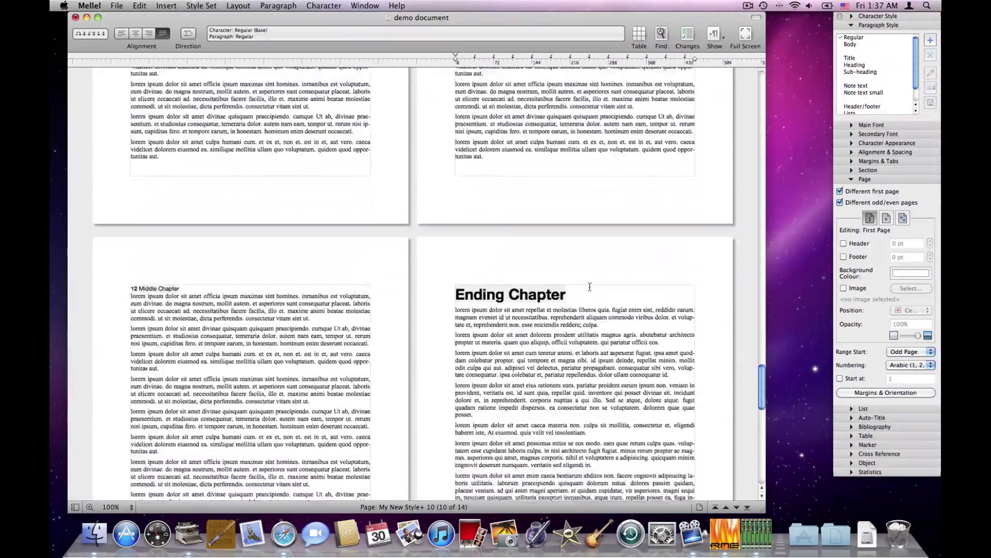
{"action": "left_click", "coordinate": [479, 191]}
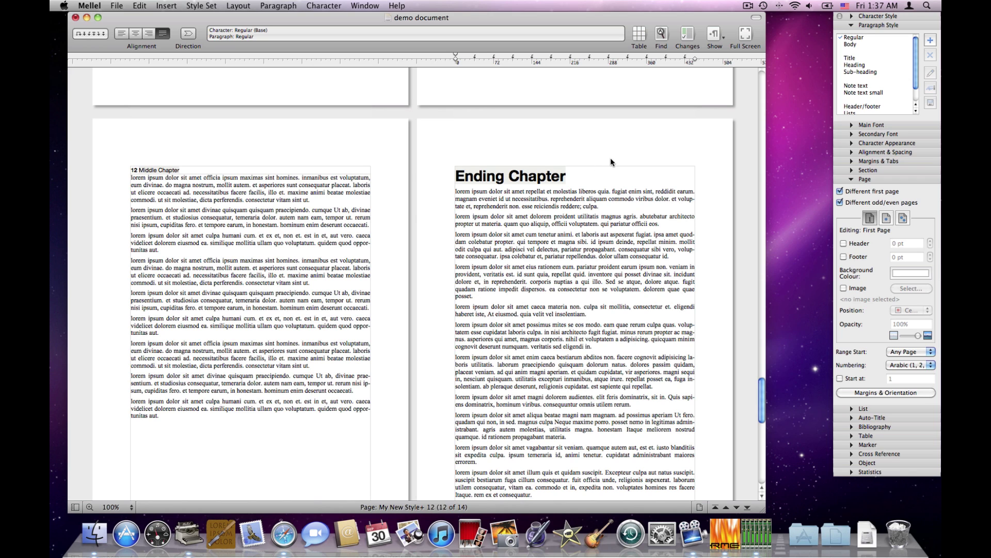
{"action": "left_click", "coordinate": [933, 356]}
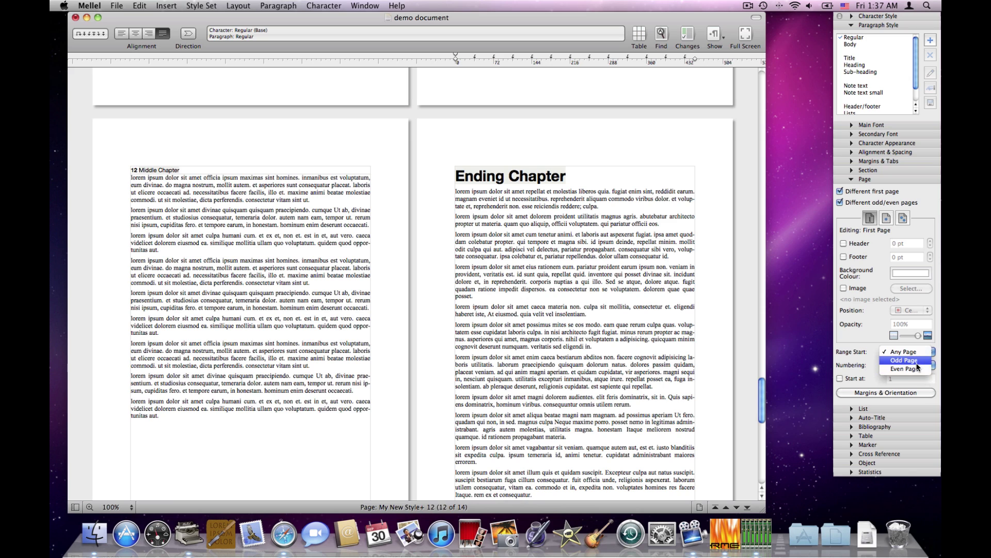
{"action": "left_click", "coordinate": [905, 352]}
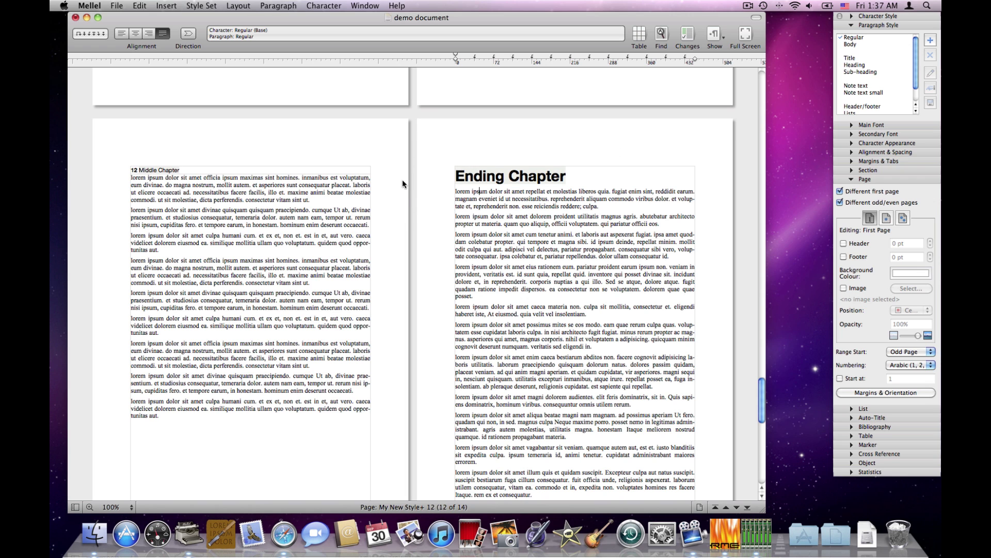
{"action": "scroll", "coordinate": [682, 324], "scroll_direction": "down", "scroll_amount": 3}
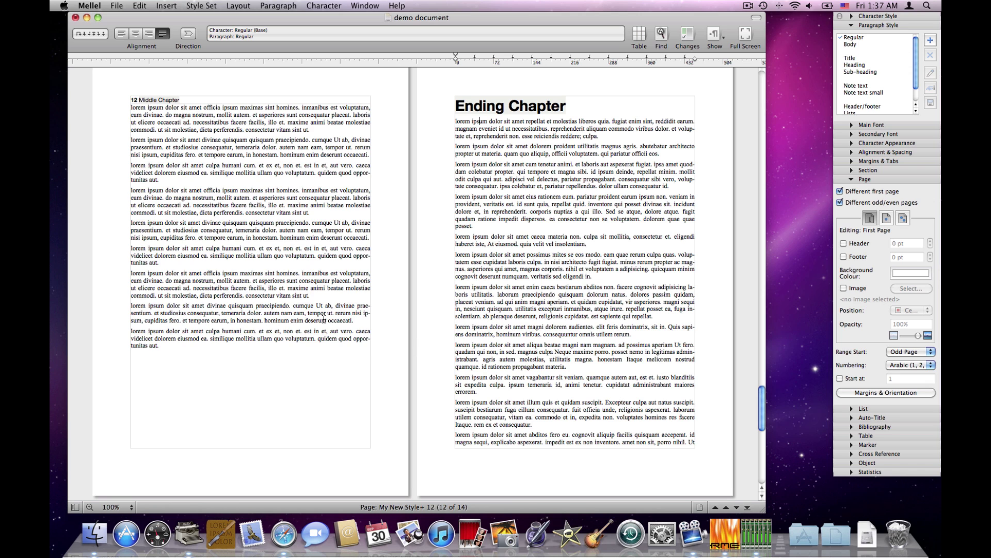
- Paste copied paragraphs into Middle Chapter on page 12, pushing Ending Chapter past a blank page
{"action": "left_click_drag", "start_coordinate": [262, 155], "coordinate": [264, 258]}
{"action": "key", "text": "super+c"}
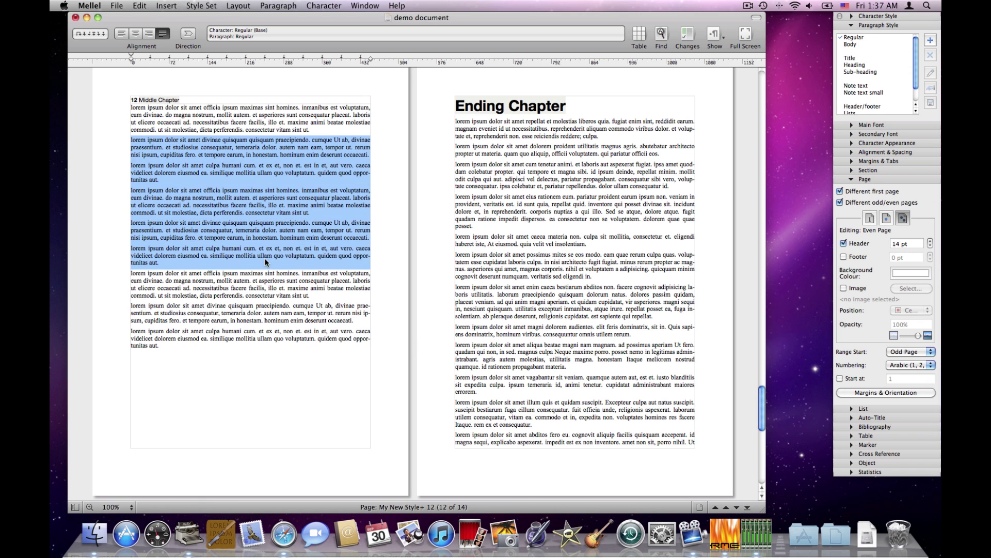
{"action": "left_click", "coordinate": [263, 261]}
{"action": "key", "text": "Return"}
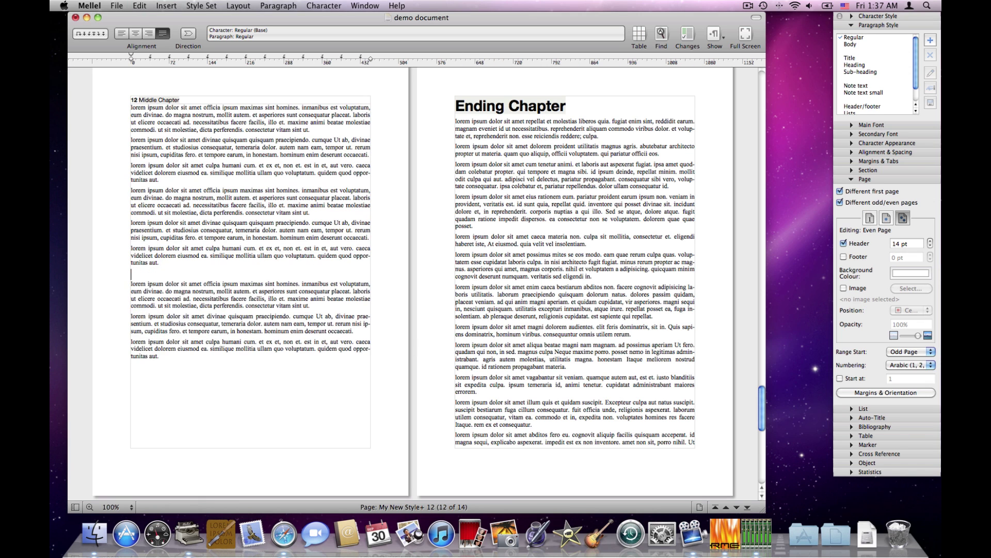
{"action": "key", "text": "super+v"}
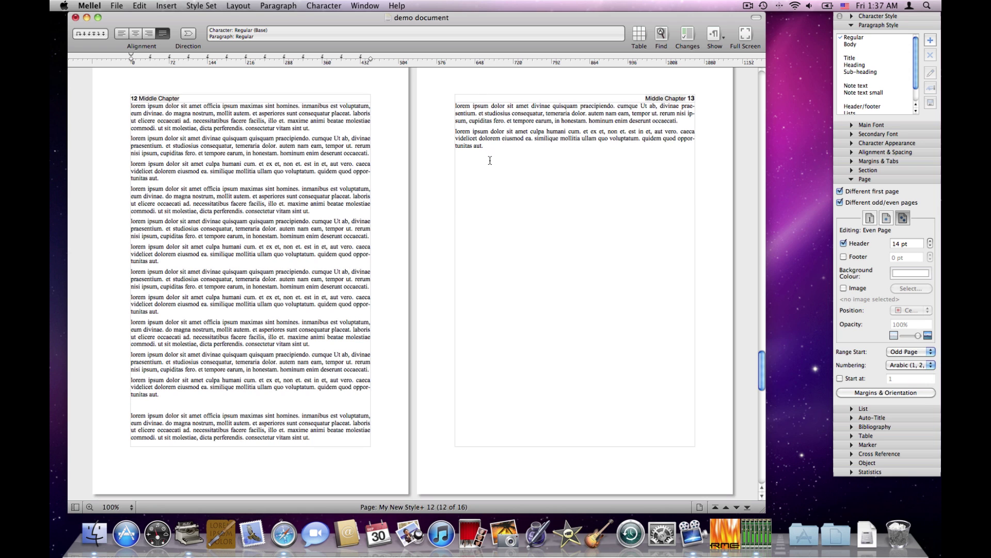
{"action": "scroll", "coordinate": [490, 160], "scroll_direction": "down", "scroll_amount": 5}
{"action": "scroll", "coordinate": [490, 160], "scroll_direction": "down", "scroll_amount": 3}
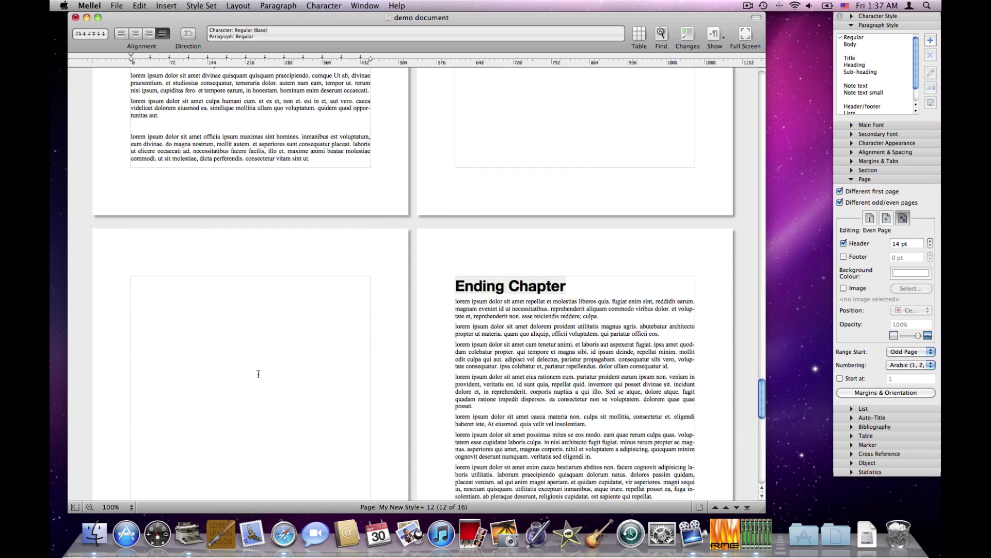
{"action": "left_click", "coordinate": [525, 310]}
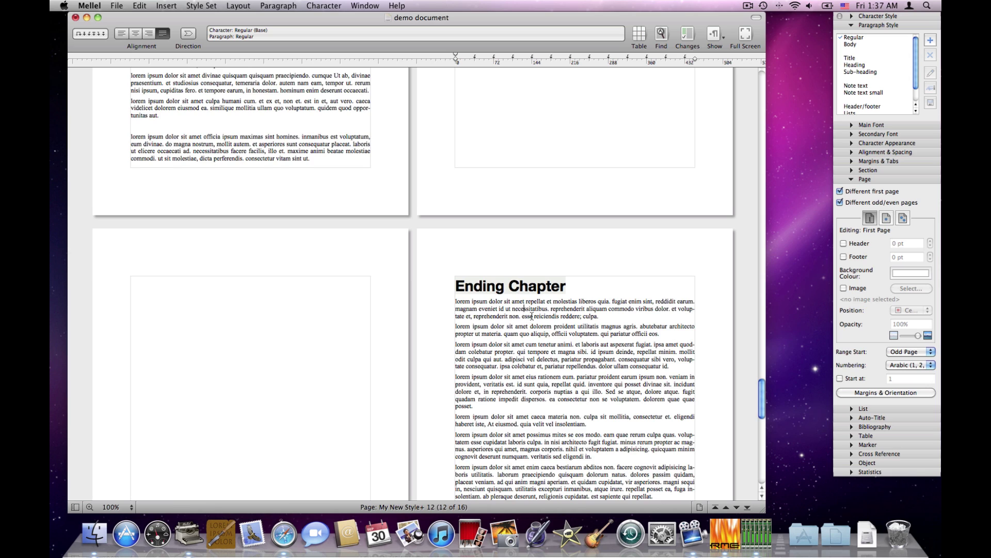
{"action": "scroll", "coordinate": [529, 316], "scroll_direction": "down", "scroll_amount": 3}
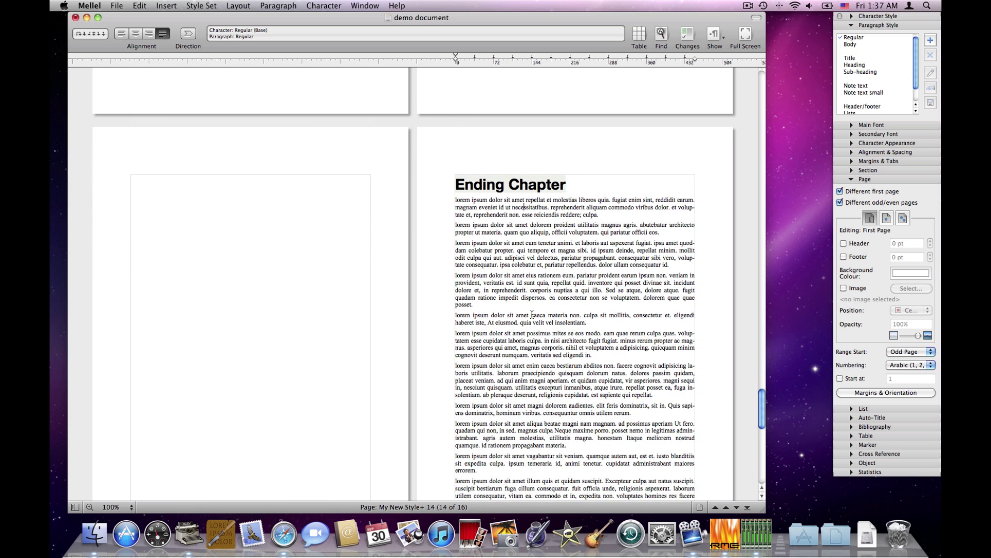
{"action": "scroll", "coordinate": [531, 314], "scroll_direction": "up", "scroll_amount": 1}
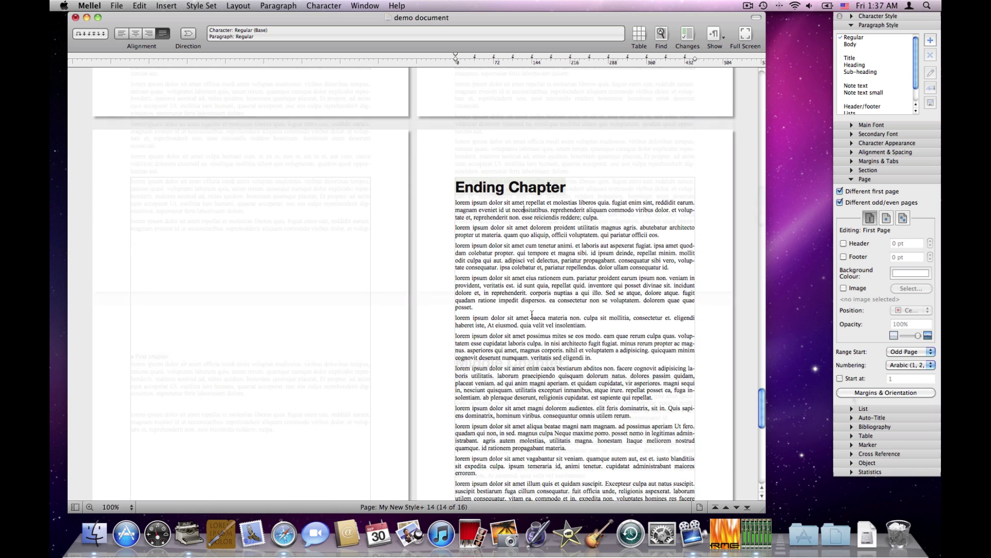